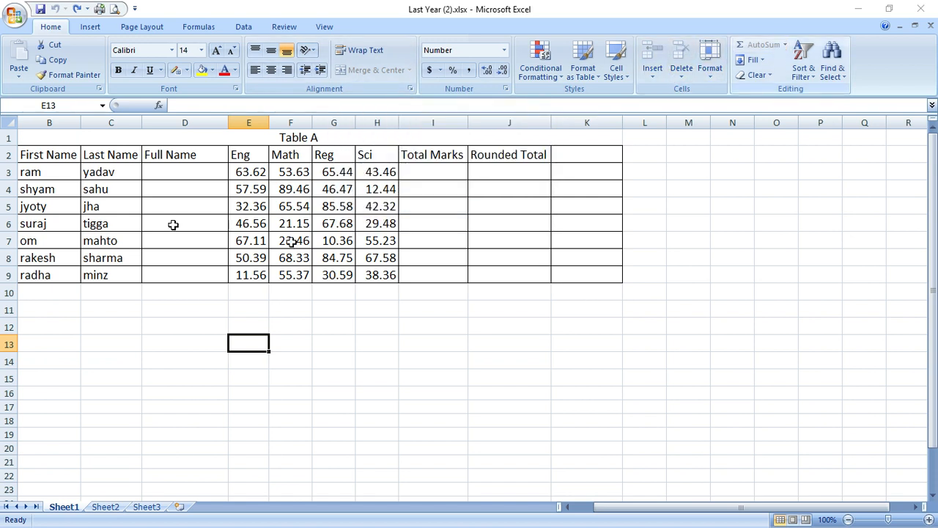
click(89, 26)
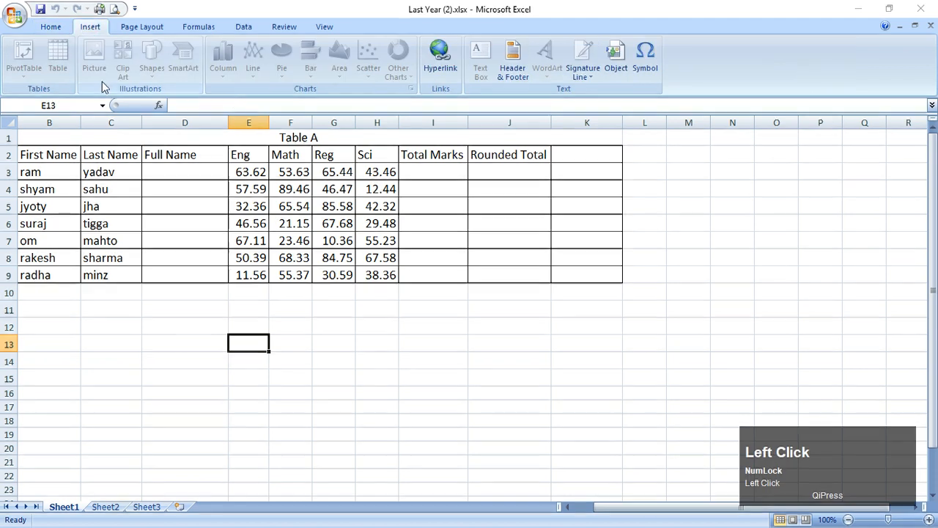
click(136, 27)
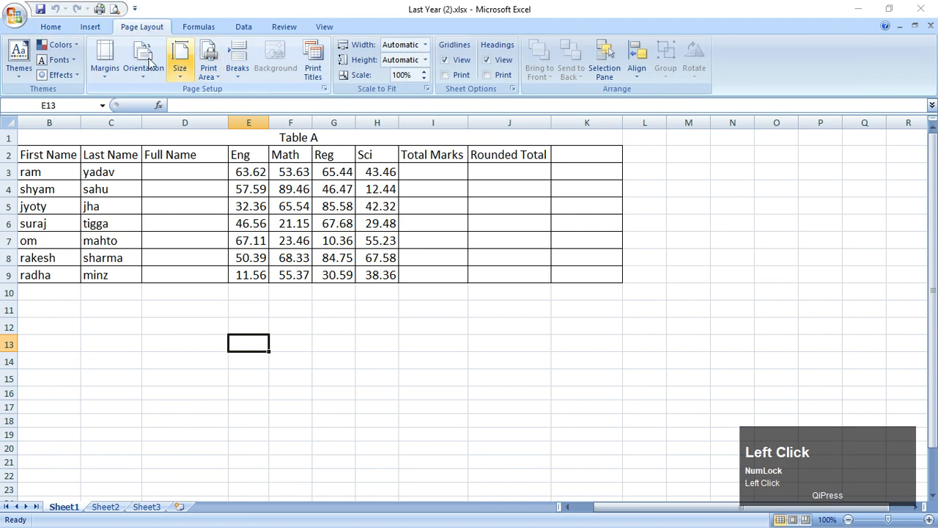
click(199, 26)
click(51, 26)
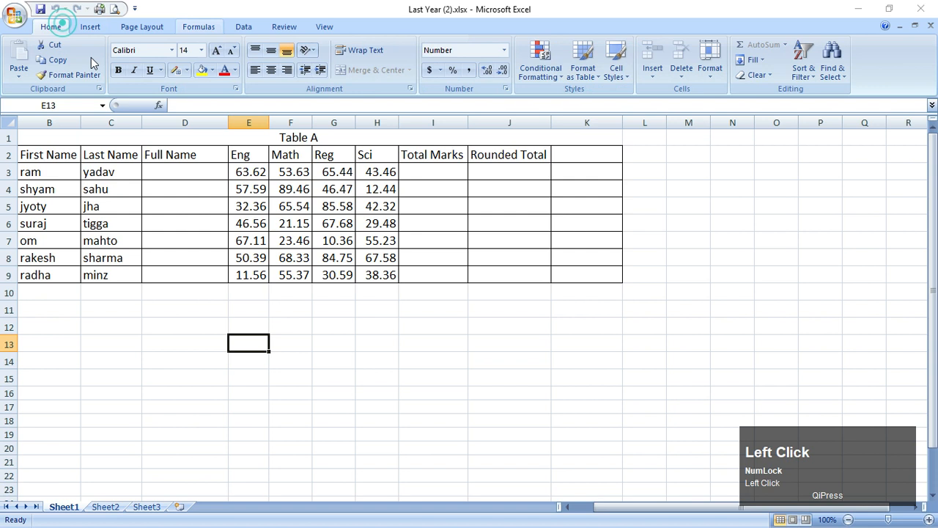
right_click(438, 209)
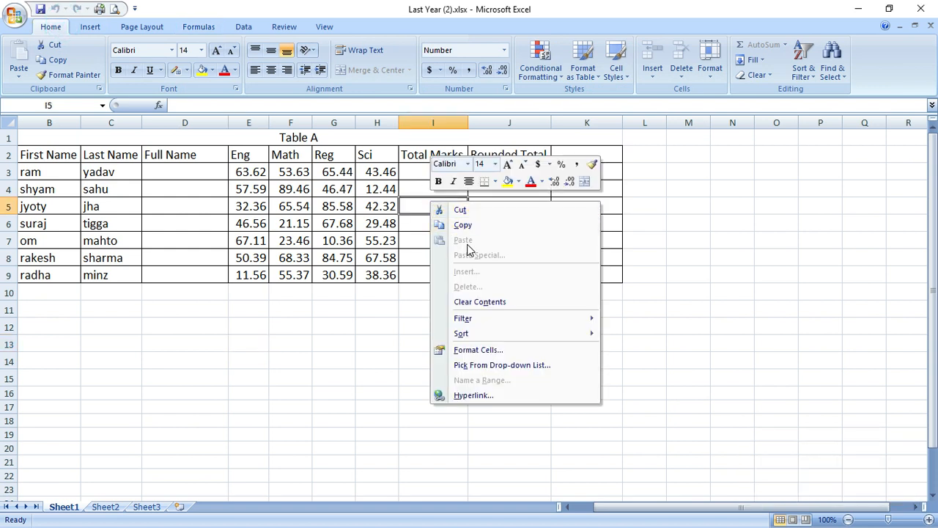
click(232, 345)
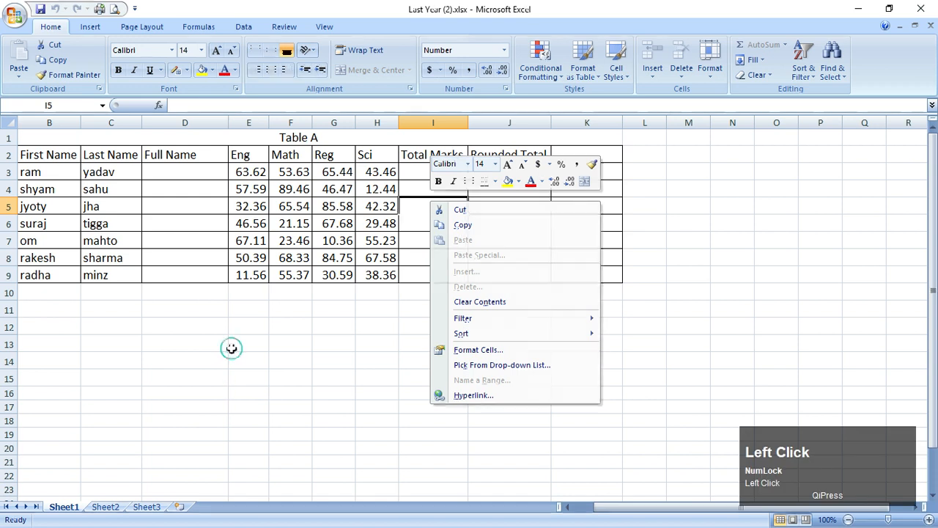
click(220, 297)
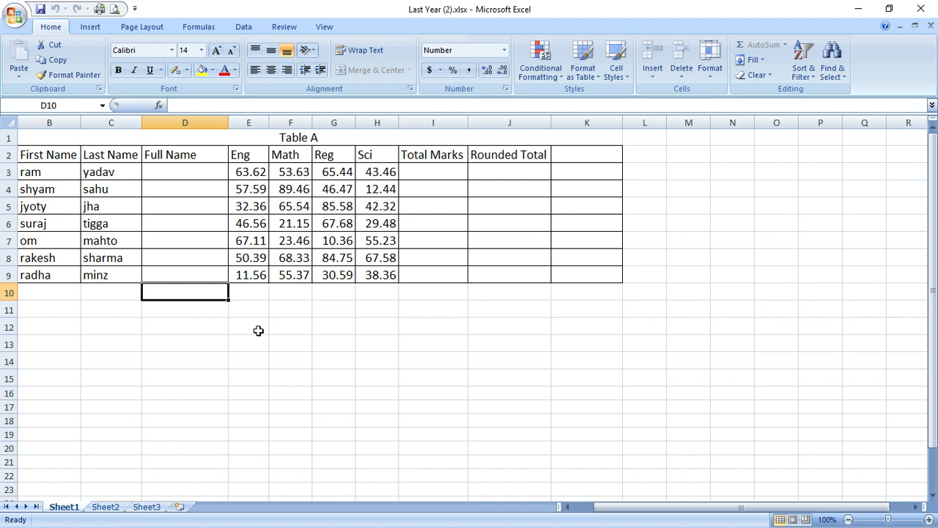
click(266, 405)
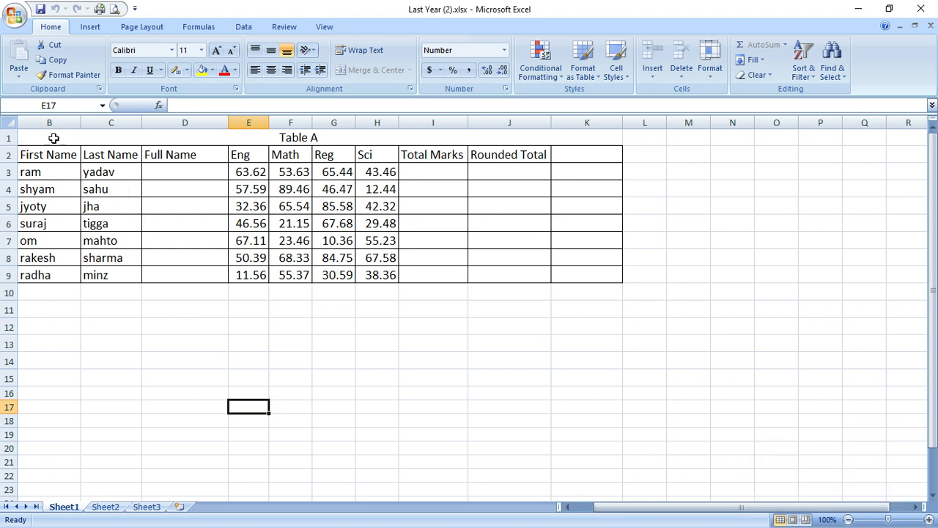
drag(52, 290, 615, 293)
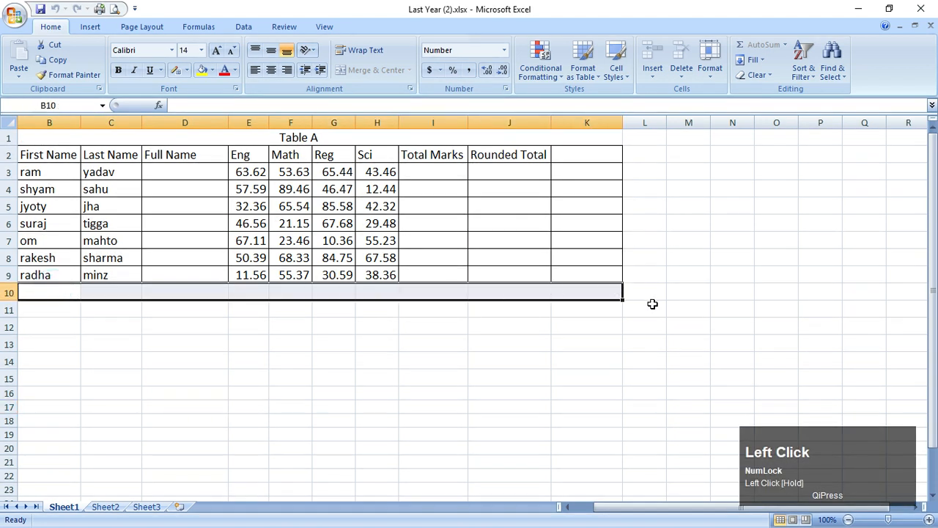
click(285, 206)
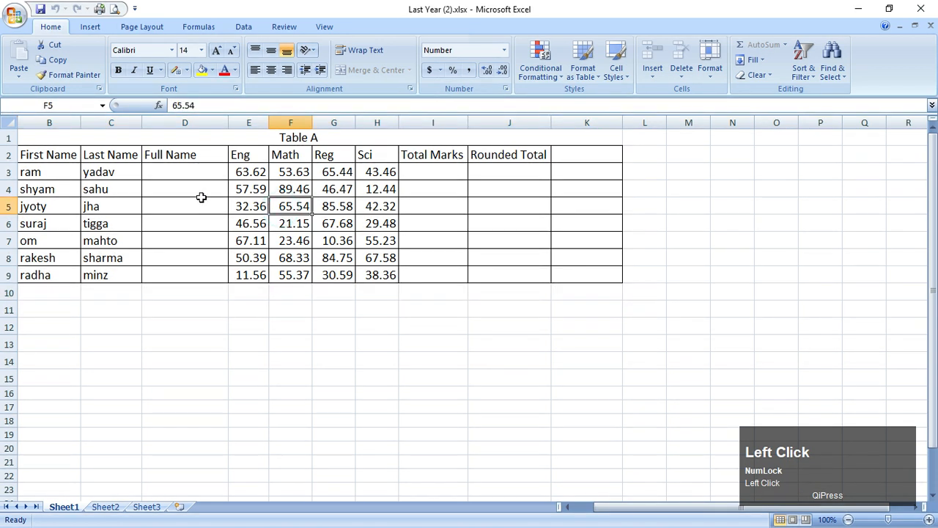
drag(54, 346, 535, 405)
click(608, 397)
drag(42, 330, 583, 393)
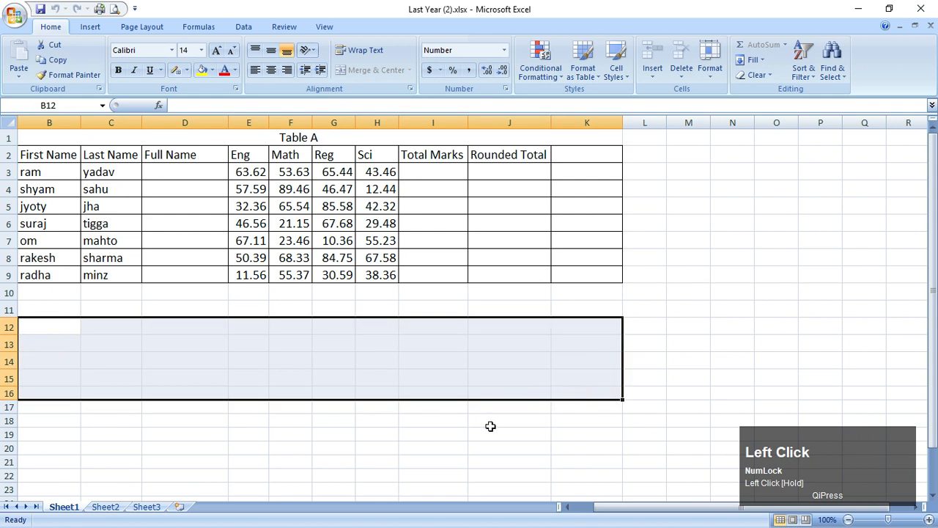
click(465, 445)
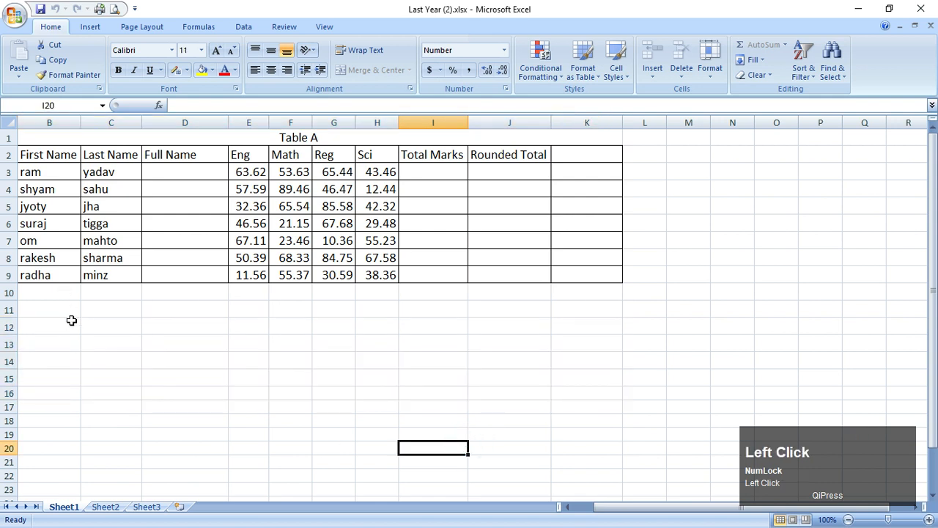
Step: Try to apply All Borders to the empty range B12:K17
drag(75, 332, 601, 402)
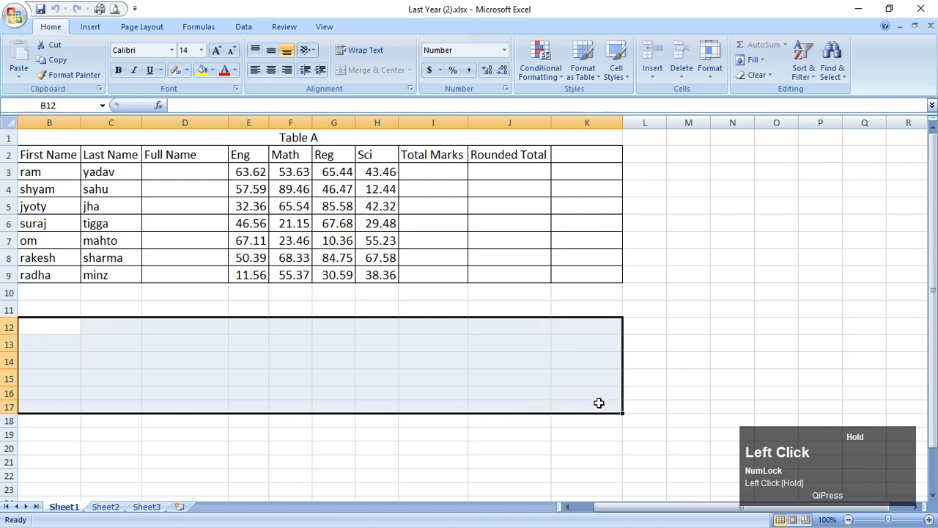
click(188, 69)
click(195, 179)
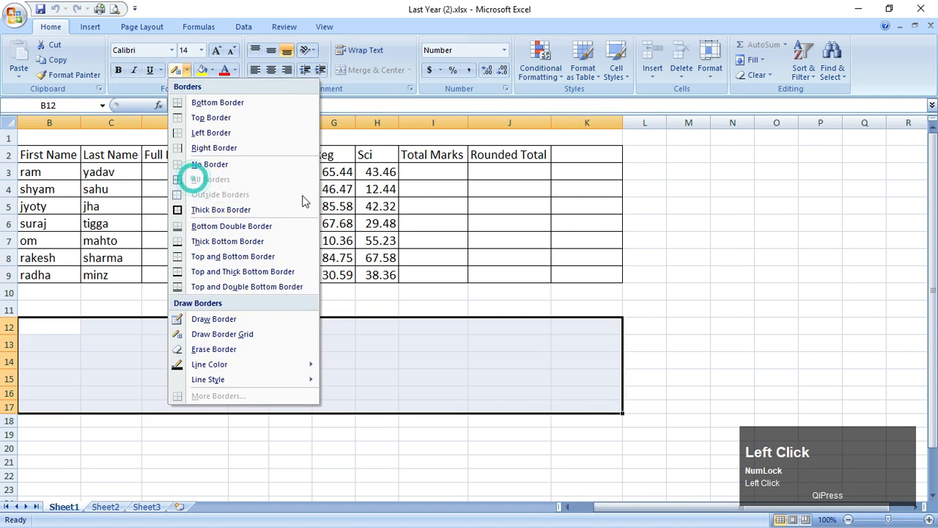
click(684, 310)
Step: Format the range B12:K17 with outline and inside borders
right_click(188, 346)
click(223, 291)
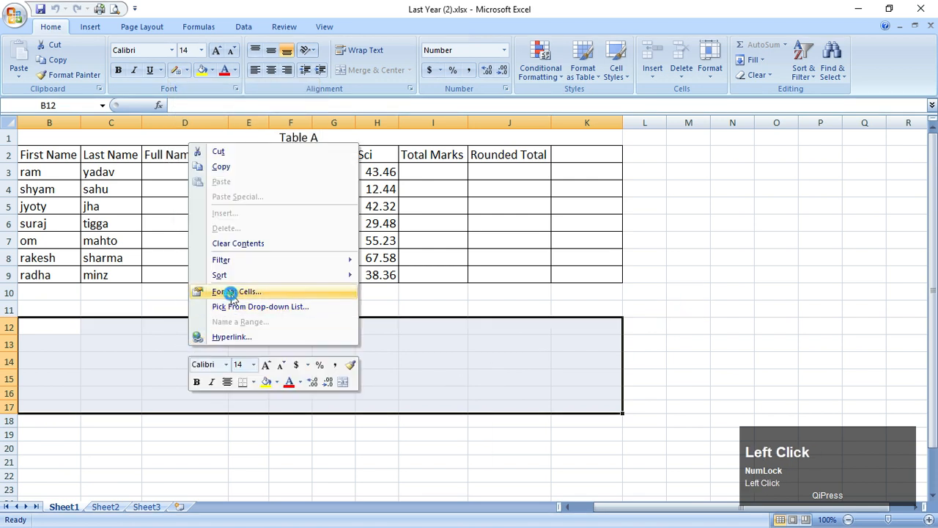
click(93, 272)
click(250, 202)
click(282, 198)
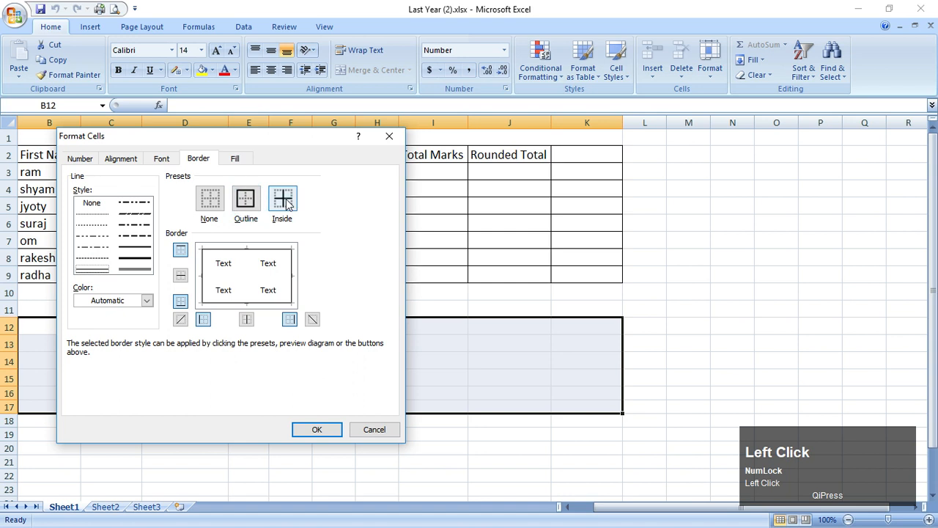
click(316, 430)
click(389, 433)
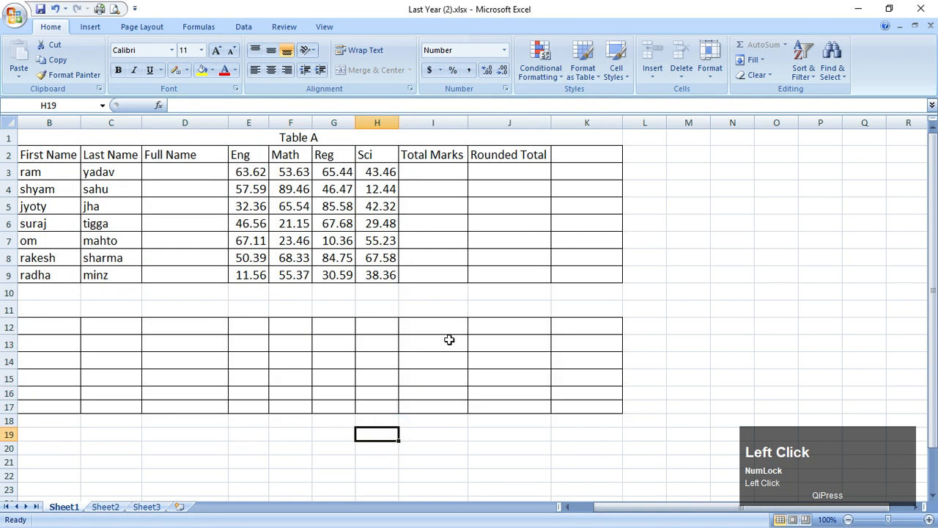
Step: Undo the borders applied to B12:K17 and deselect the range
key(ctrl+z)
key(ctrl+z)
key(ctrl+z)
key(ctrl+z)
key(ctrl+z)
key(ctrl+z)
key(ctrl+z)
key(ctrl+z)
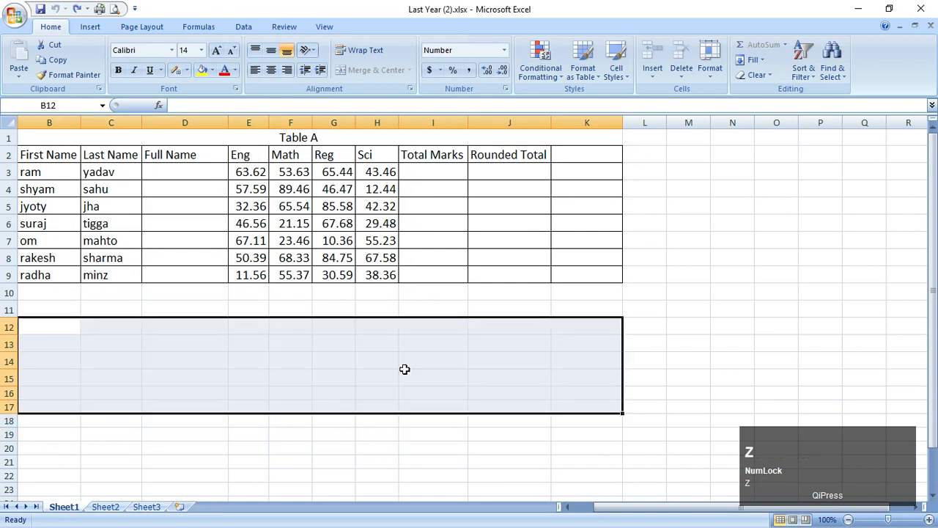
click(402, 442)
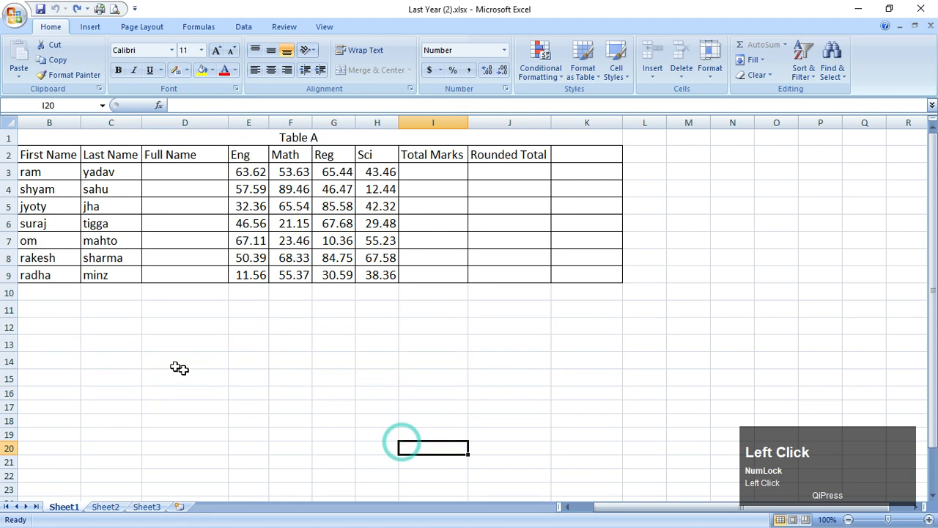
Step: Draw an outer border around the empty range B11:K16 with the Draw Border tool
click(60, 328)
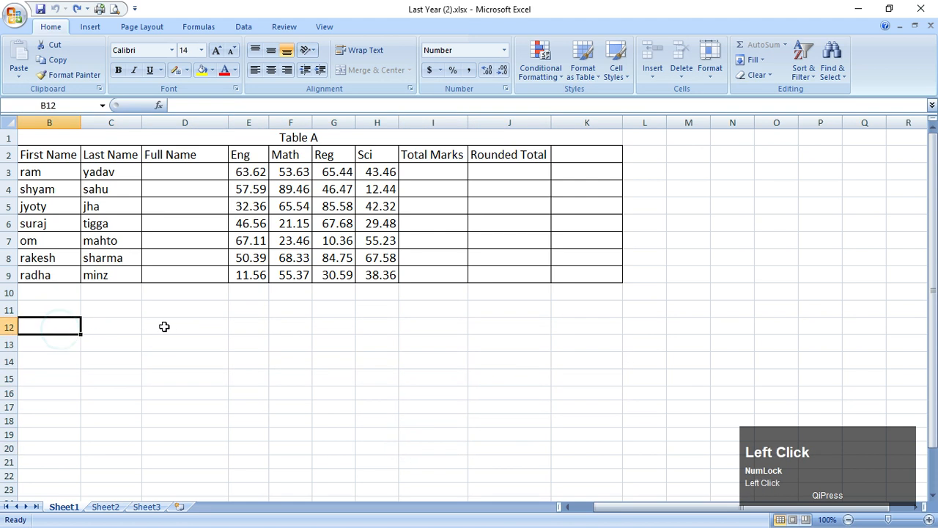
click(186, 71)
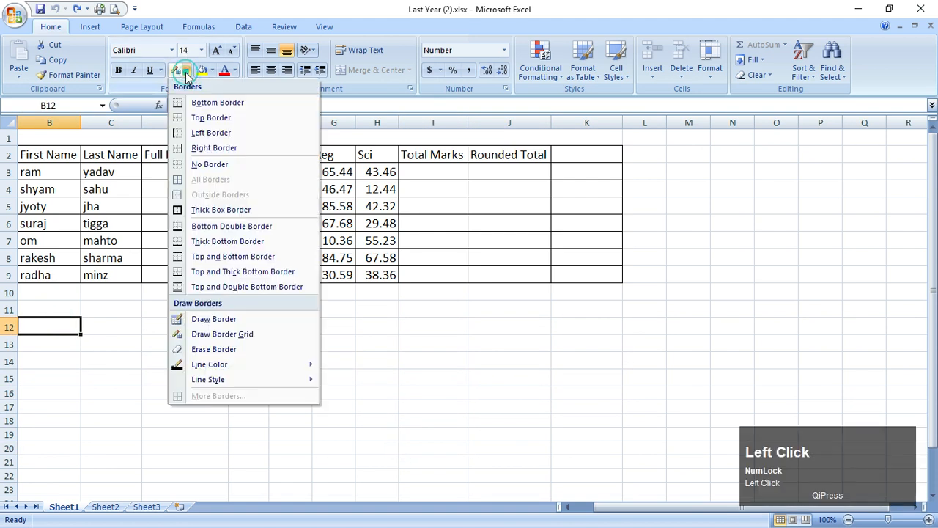
click(207, 321)
mouse_move(61, 313)
mouse_down()
mouse_move(442, 373)
mouse_move(573, 383)
mouse_up()
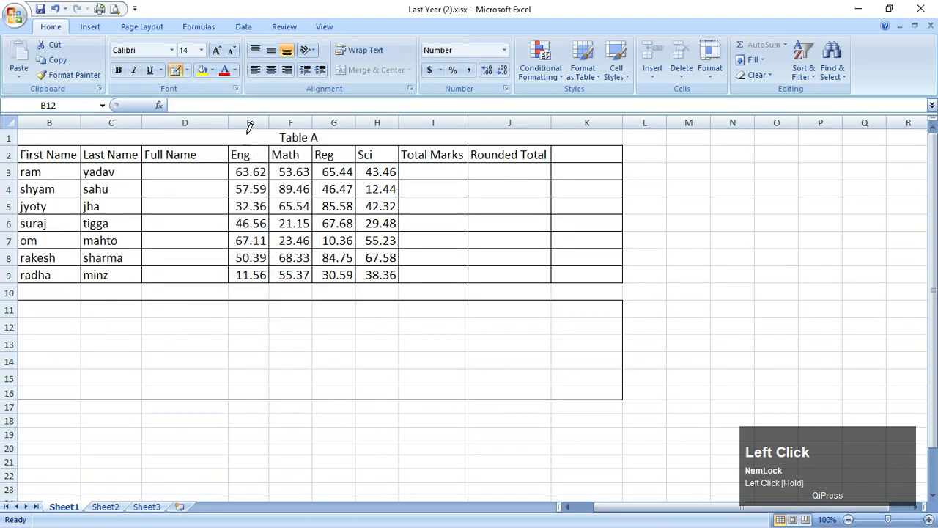
Step: Draw a full border grid over B11:K16 with the Draw Border Grid tool, and exit border drawing
click(188, 70)
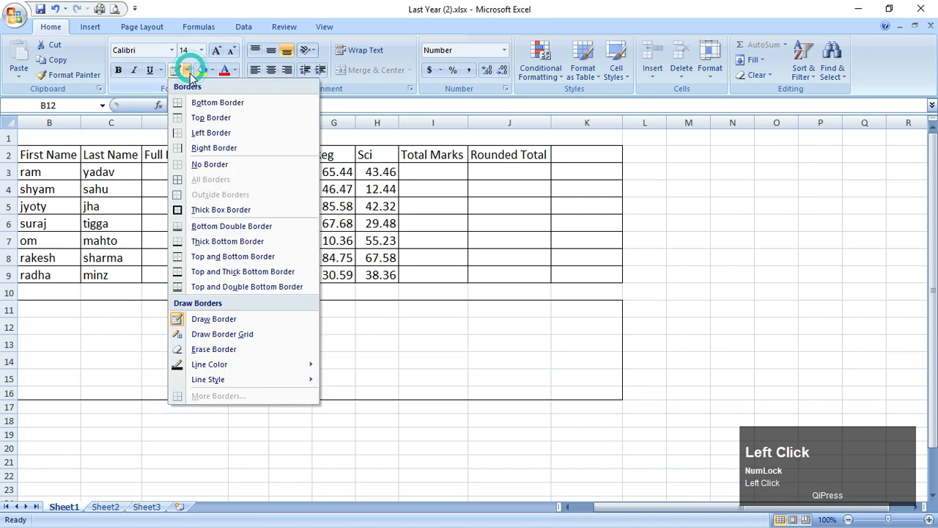
click(218, 335)
mouse_move(58, 311)
mouse_down()
mouse_move(522, 371)
mouse_move(573, 389)
mouse_up()
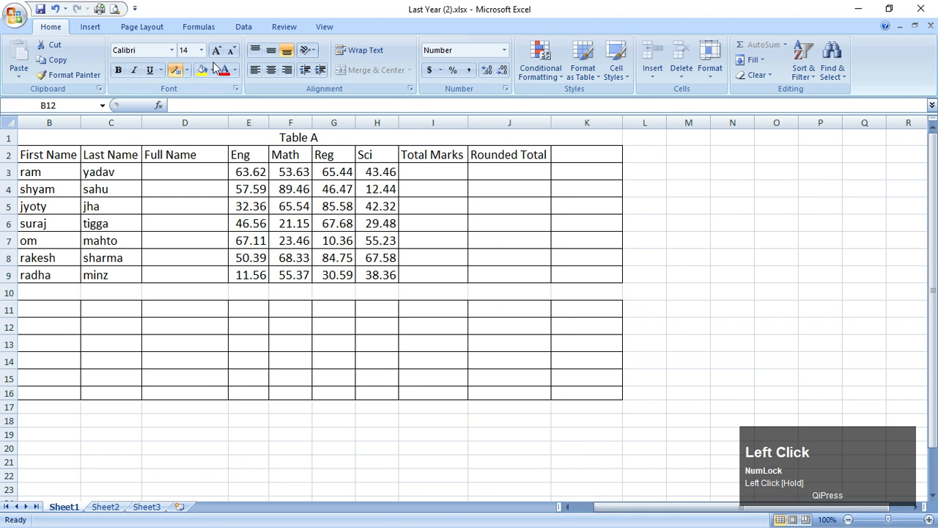
key(Escape)
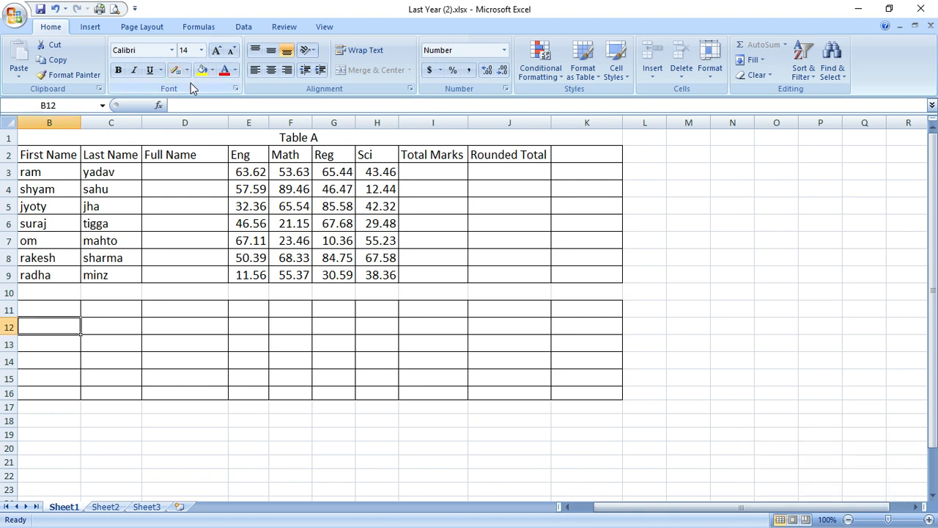
click(294, 327)
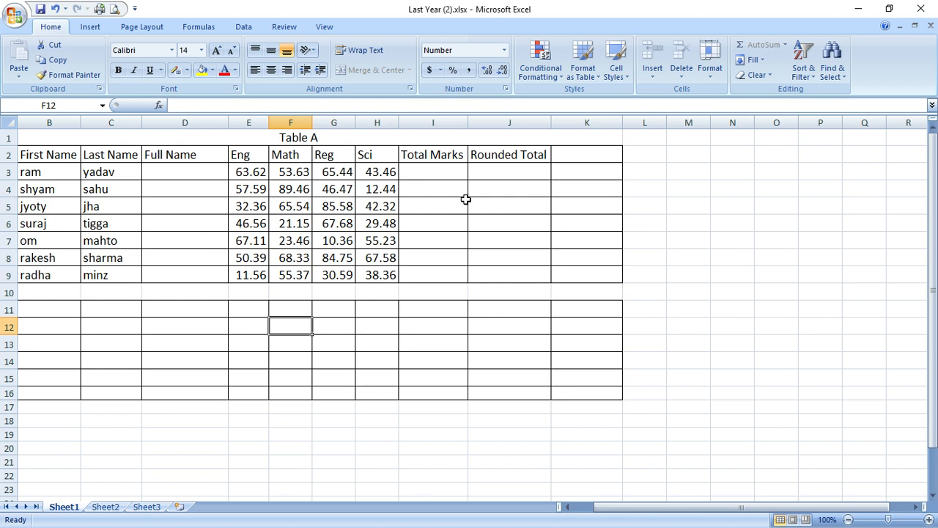
Step: Insert the SUM function in the first Total Marks cell, I3, finding it by searching the functions for "sum"
click(773, 44)
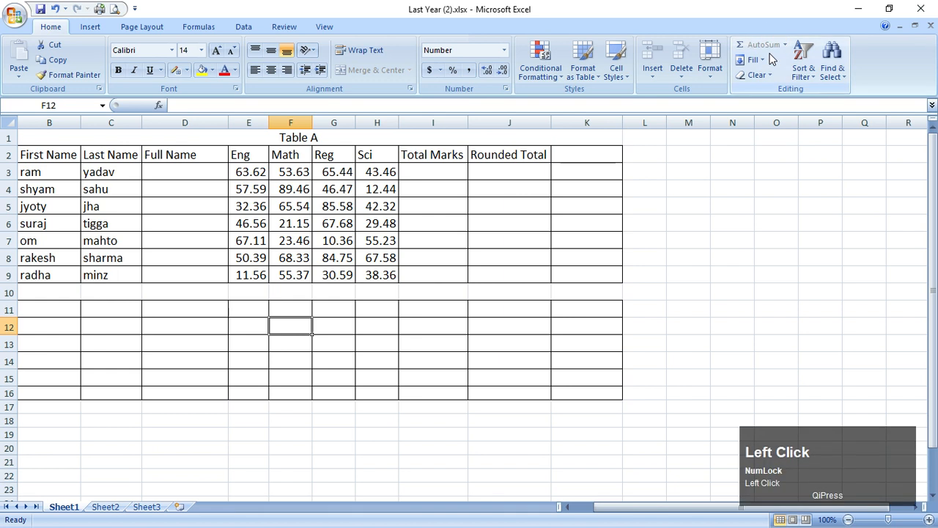
click(431, 170)
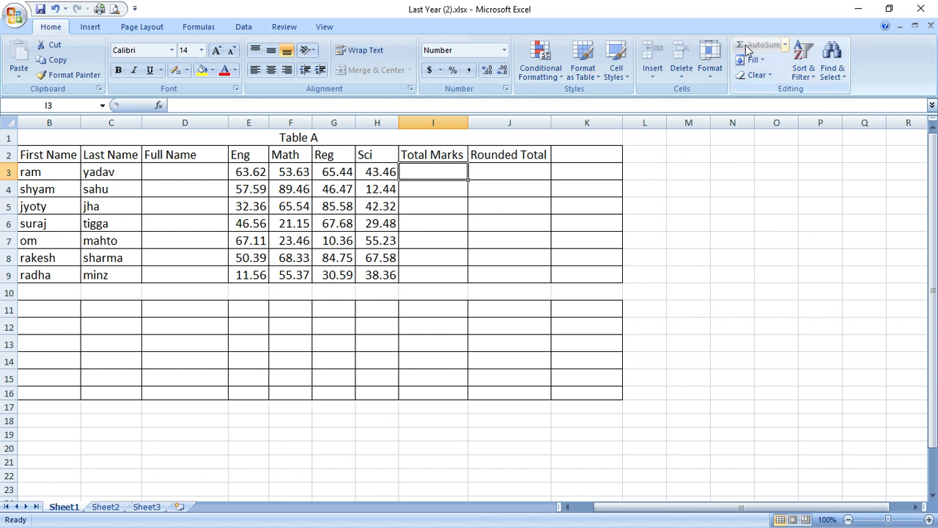
click(159, 105)
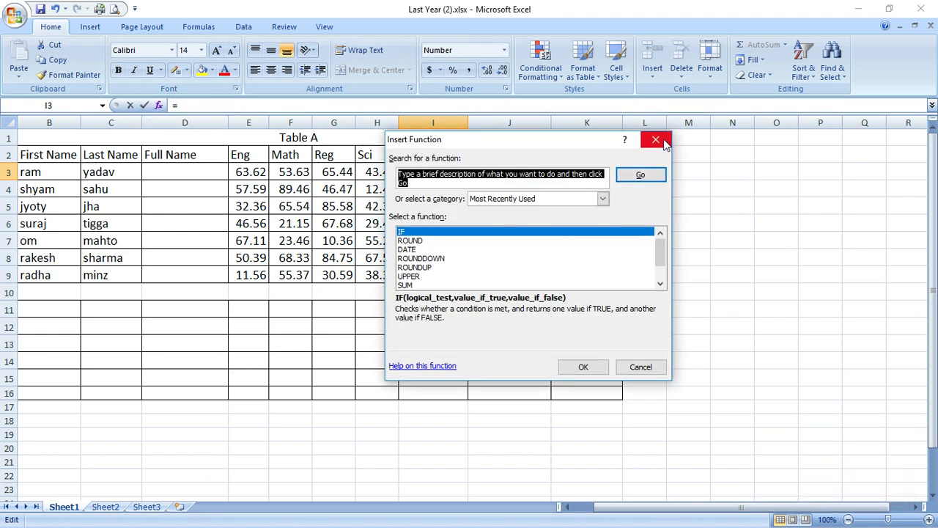
text(sum)
key(Return)
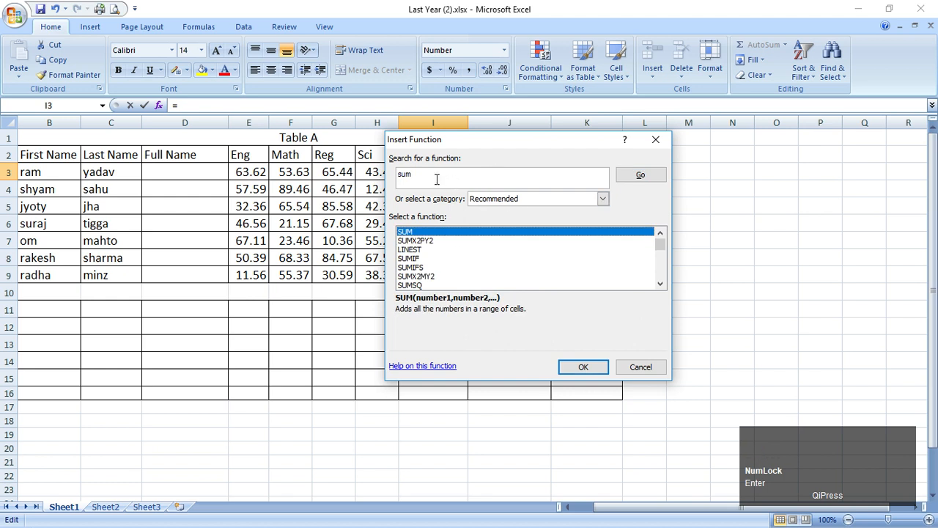
click(437, 178)
click(640, 176)
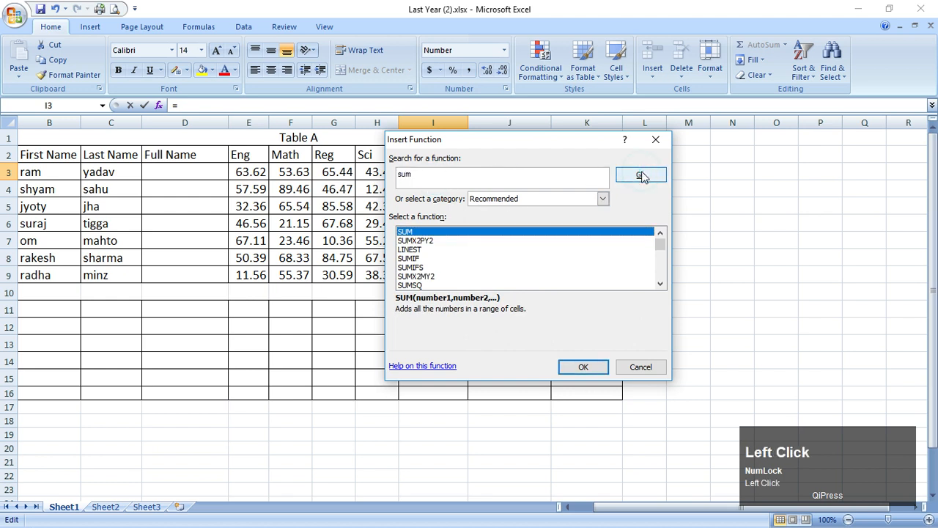
click(588, 371)
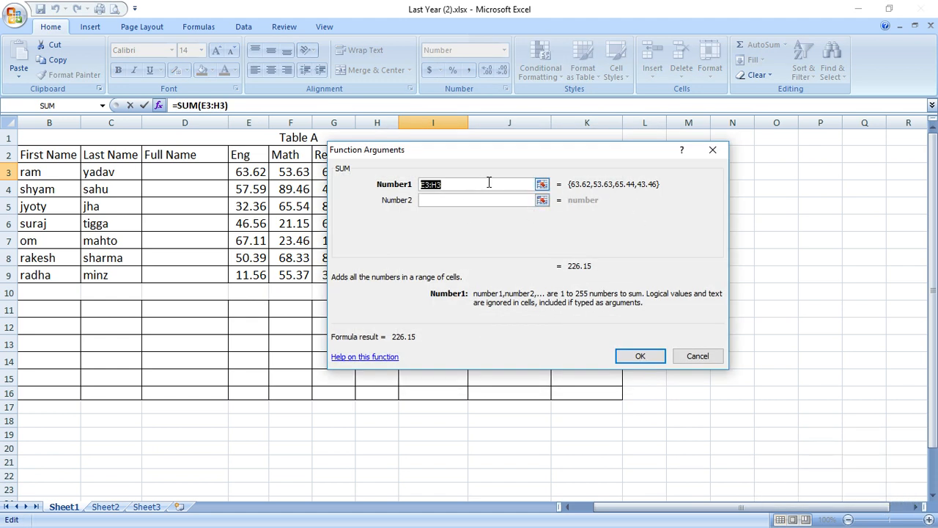
Step: Select E3:H3 as the SUM function's Number1 argument and complete the total in I3
drag(493, 151, 464, 210)
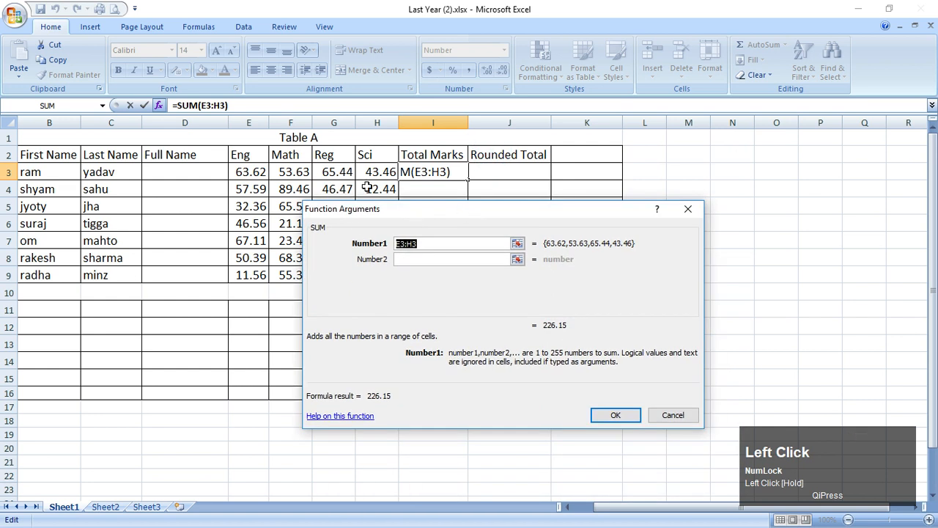
click(515, 243)
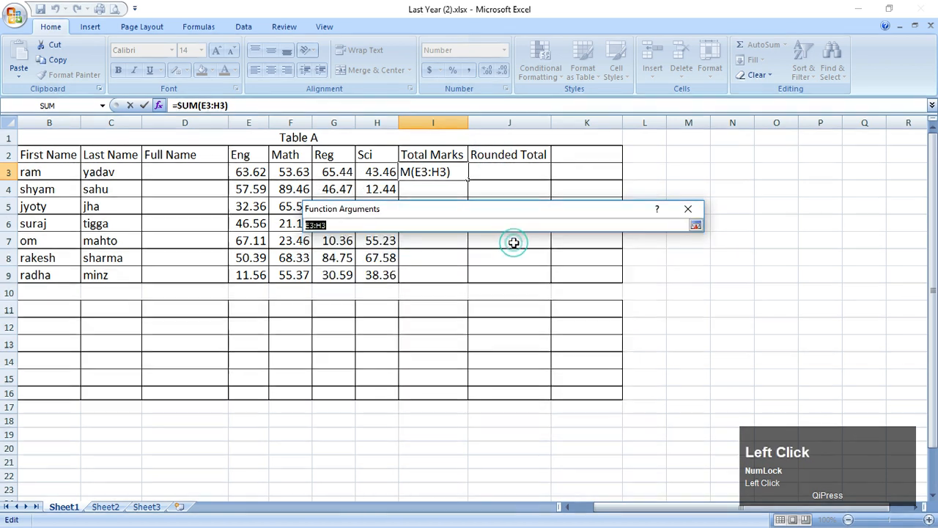
drag(260, 173, 374, 172)
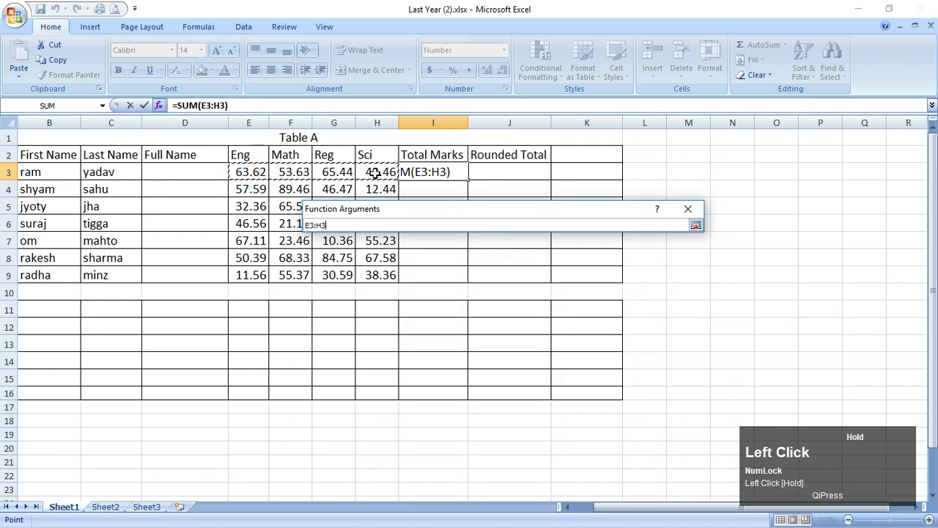
key(Return)
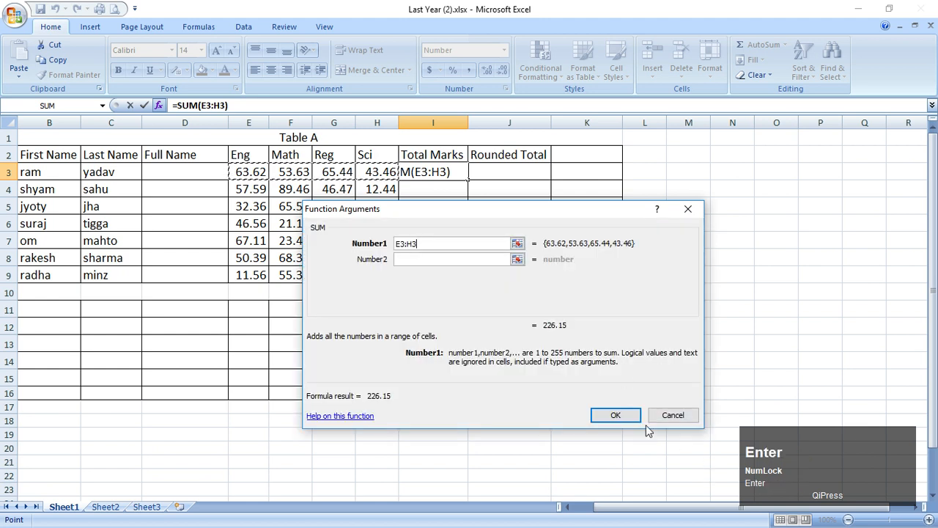
click(617, 417)
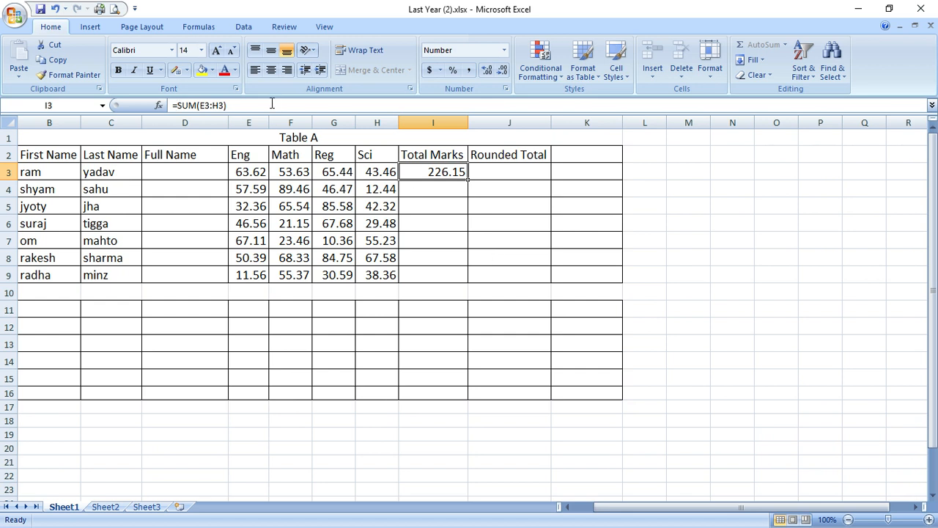
click(272, 103)
Step: Enter the formula =SUM(E6:H6) in the row 6 Total Marks cell, I6, and check it
click(432, 188)
click(438, 221)
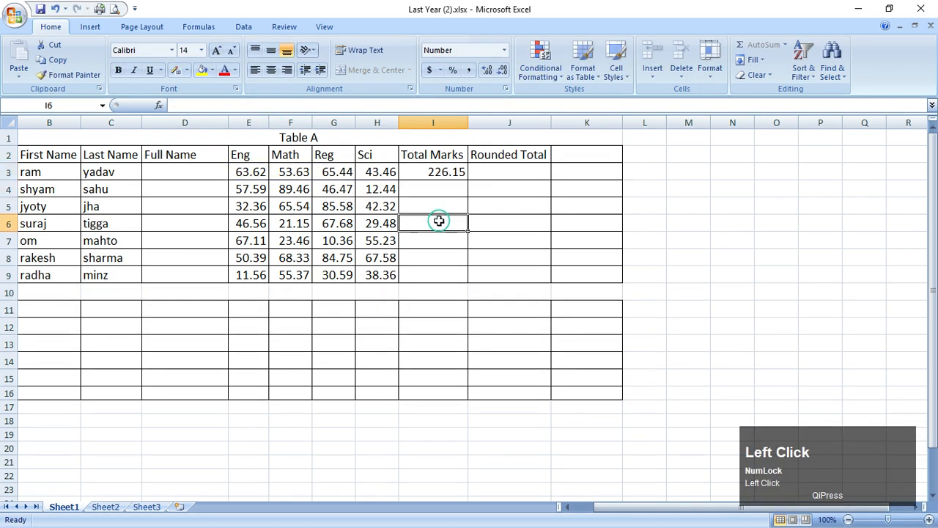
text(=)
key(Caps_Lock)
text(SUM)
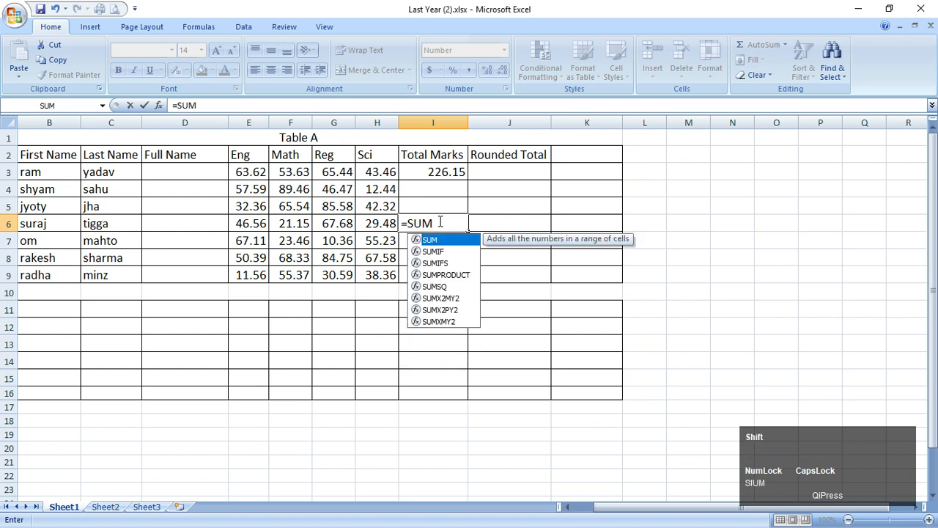
text(()
drag(233, 224, 393, 229)
text())
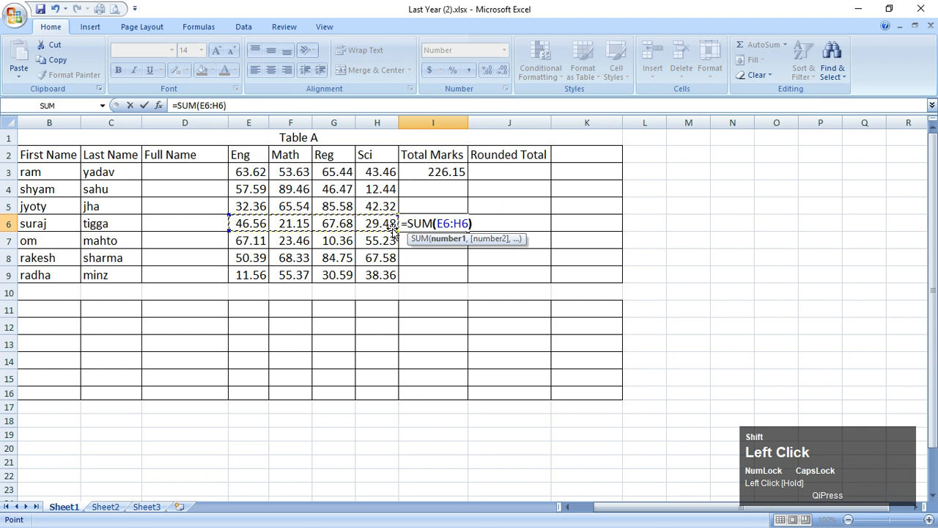
key(Return)
click(449, 236)
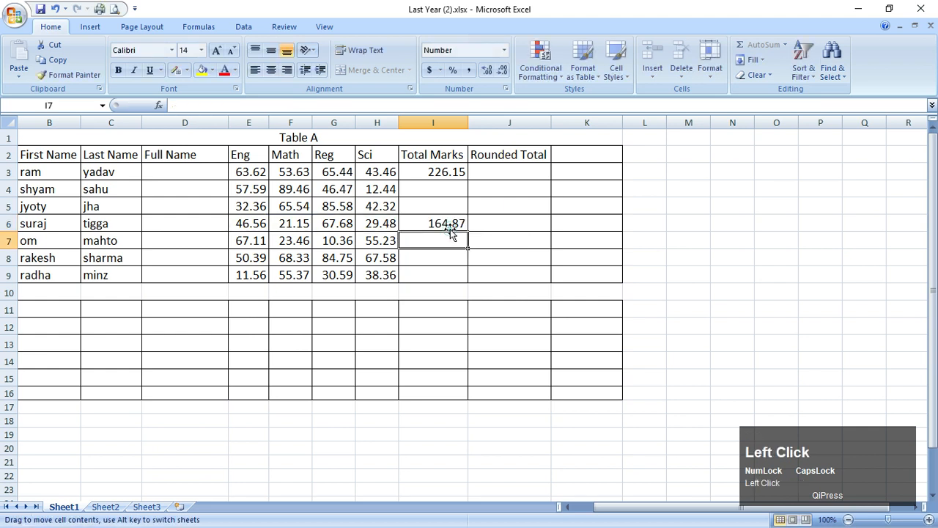
click(445, 225)
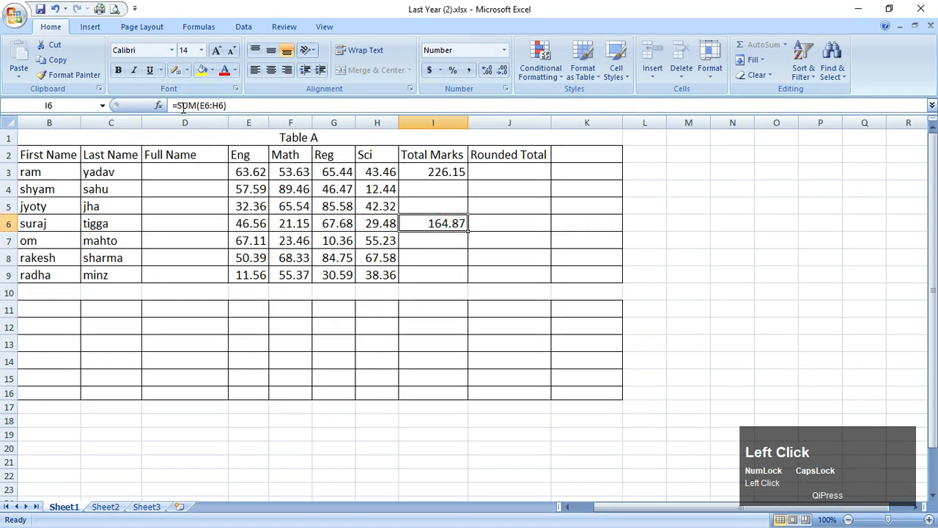
click(652, 187)
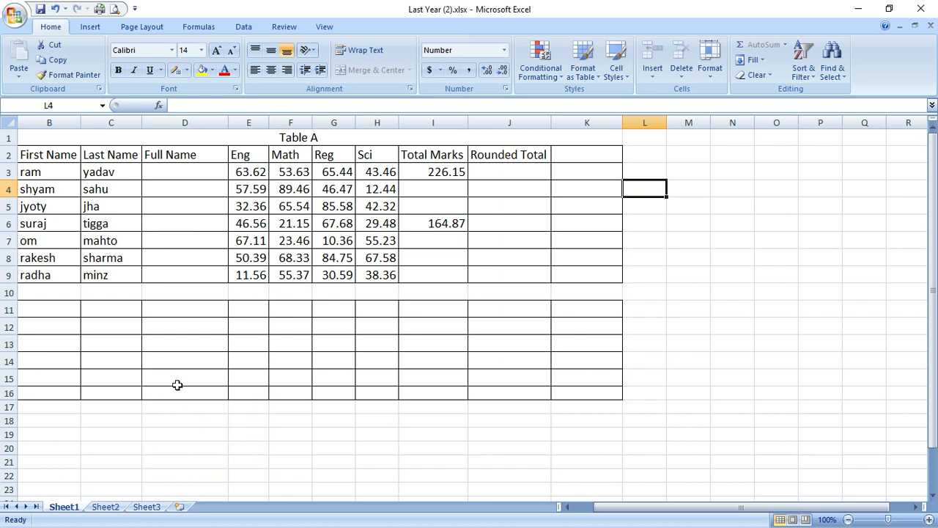
Step: Enter the formula =UPPER(B3) in B11 to convert the first student's first name to uppercase
click(63, 305)
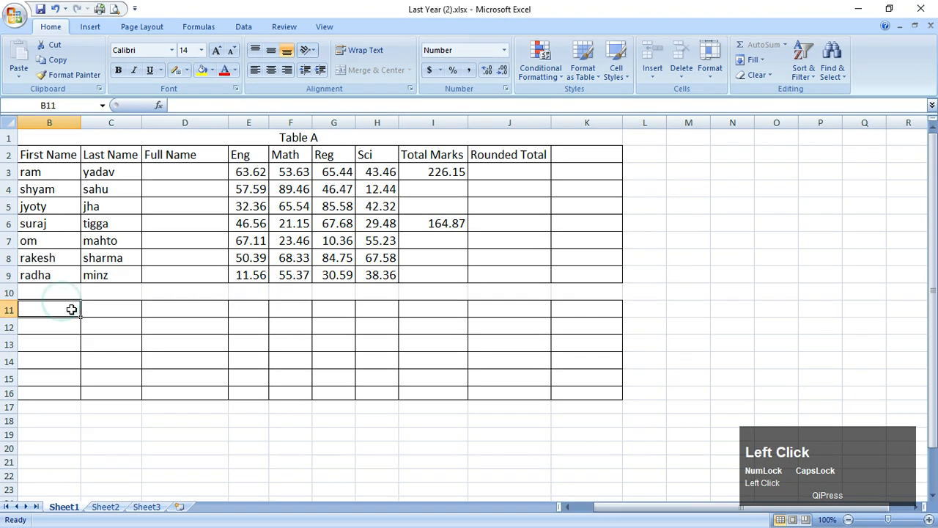
text(=)
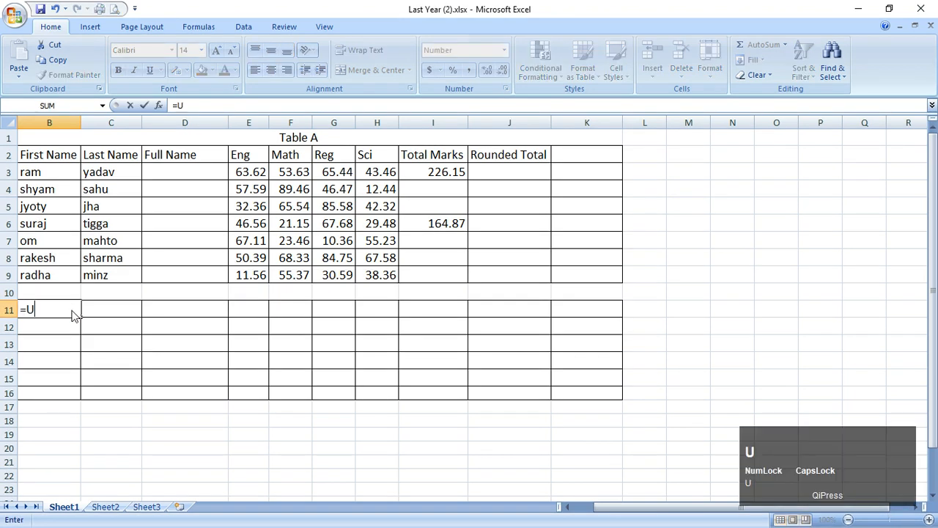
text(UPPER()
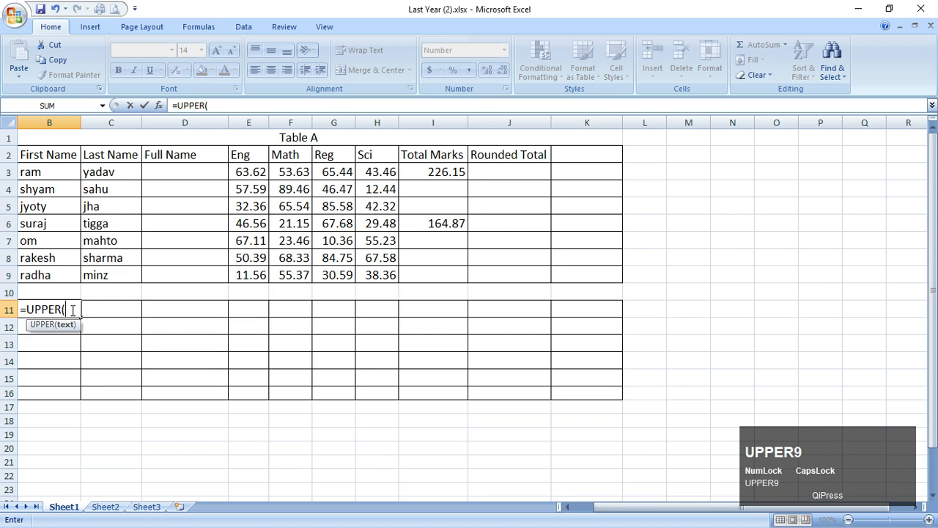
click(44, 173)
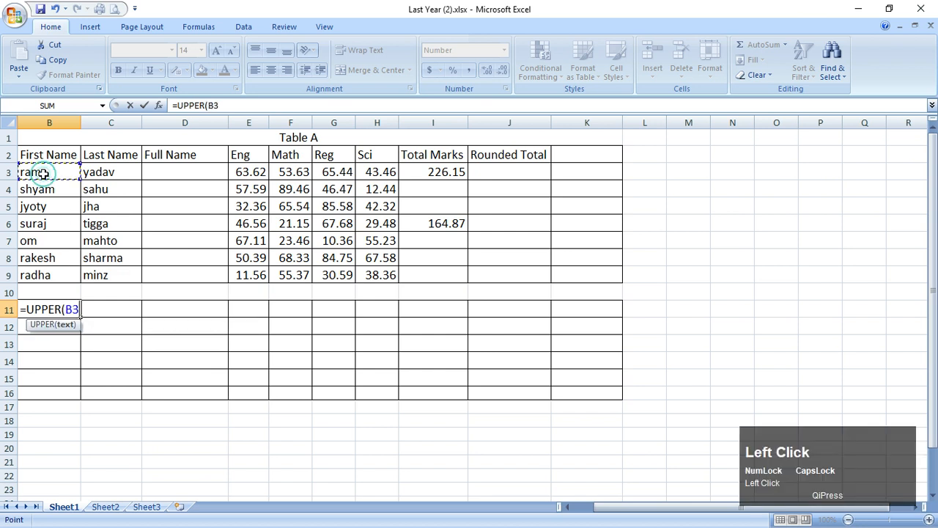
text())
key(Return)
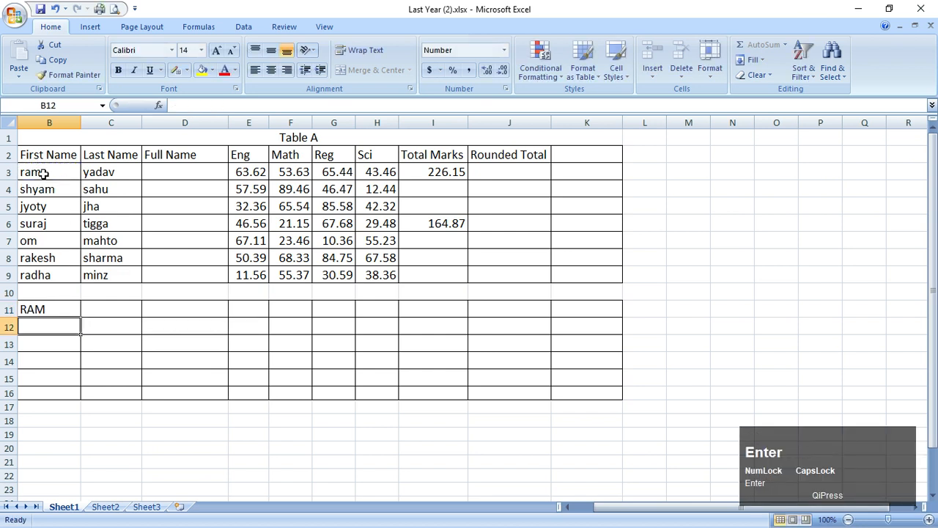
Step: Fill the UPPER formula from B11 down to B16 and compare B11 with its source cell
click(57, 311)
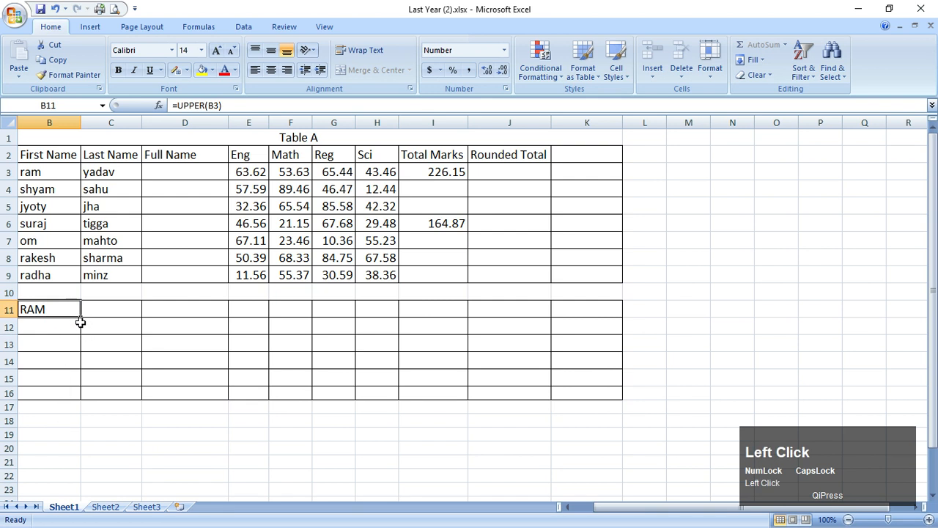
drag(80, 319, 84, 396)
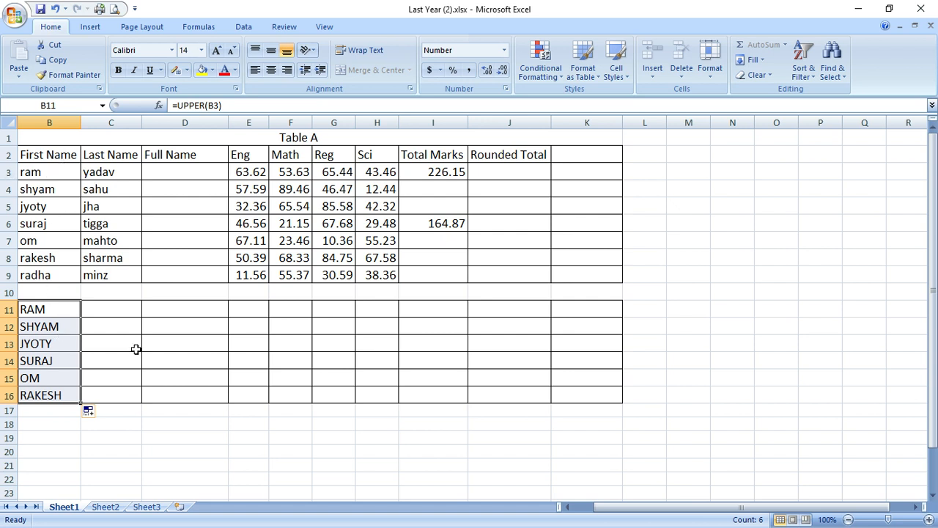
click(155, 461)
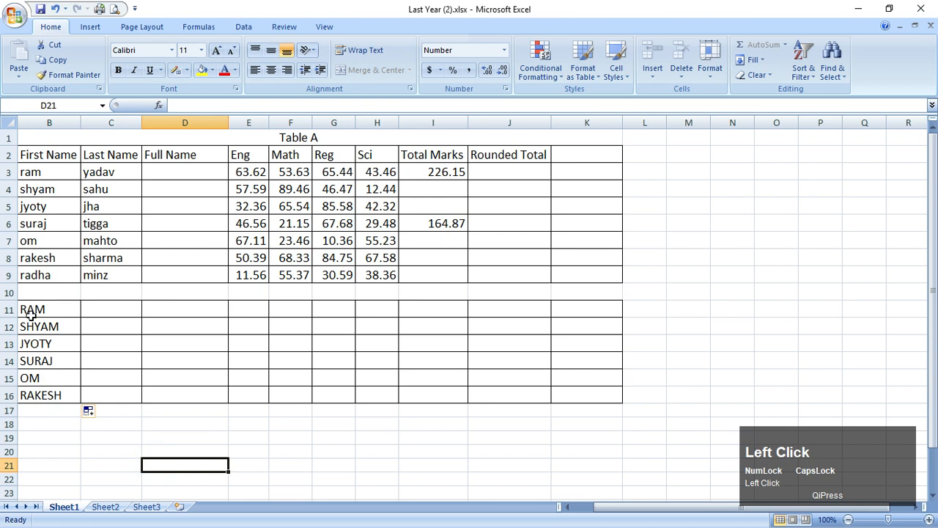
click(32, 169)
mouse_move(46, 306)
mouse_down()
mouse_move(53, 393)
mouse_move(46, 308)
mouse_up()
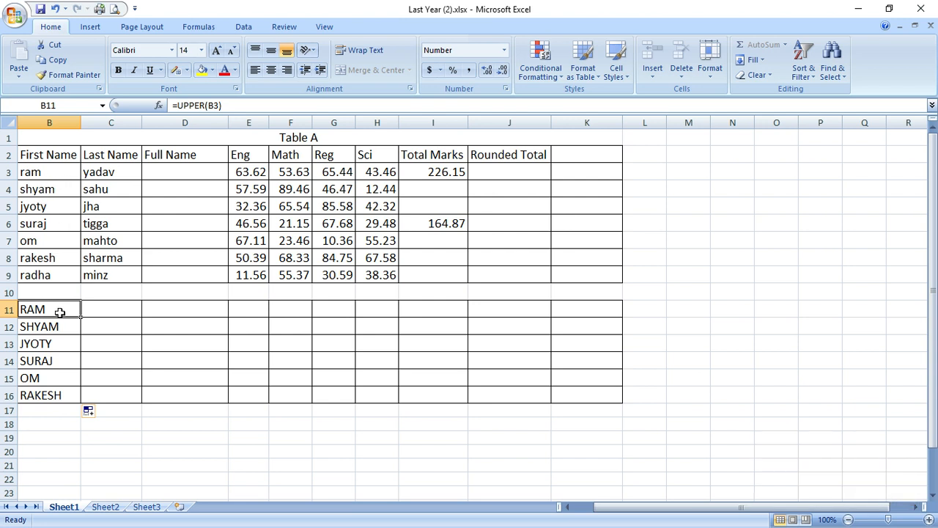
Step: Copy B11:B16 and paste it as values only into C11:C16 with Paste Special, ending copy mode
drag(57, 310, 40, 386)
right_click(42, 370)
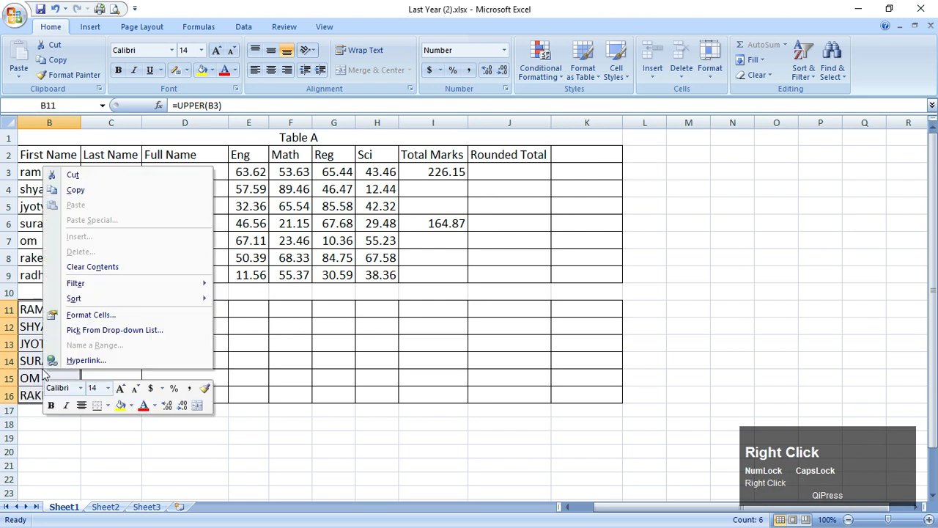
click(79, 190)
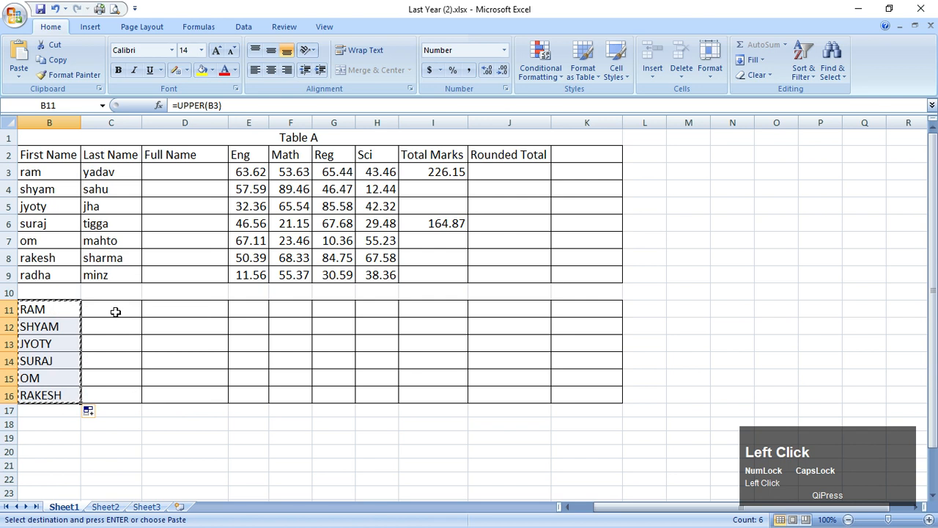
click(121, 310)
right_click(121, 310)
click(184, 367)
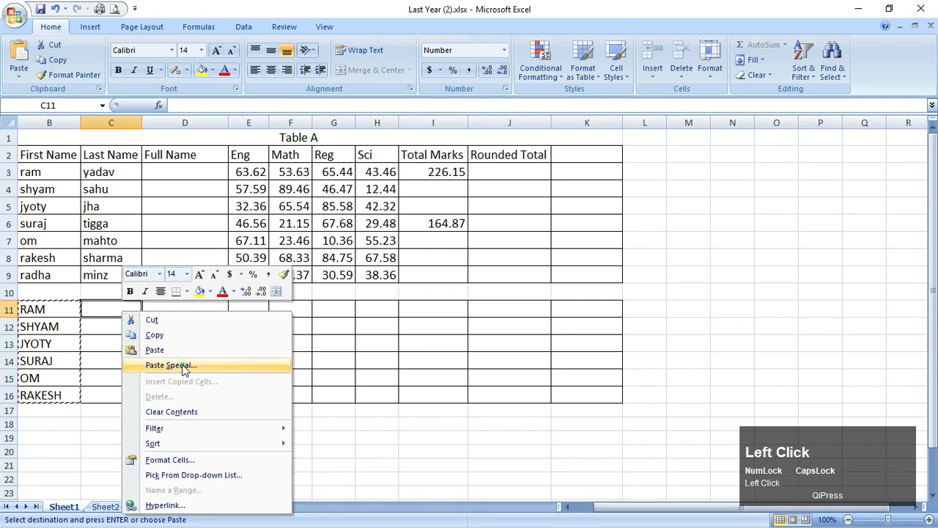
click(88, 314)
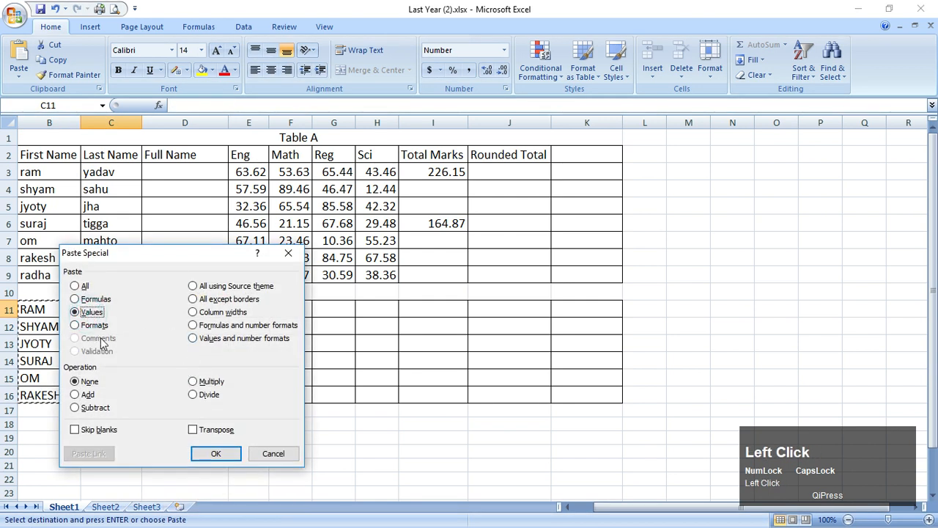
click(215, 453)
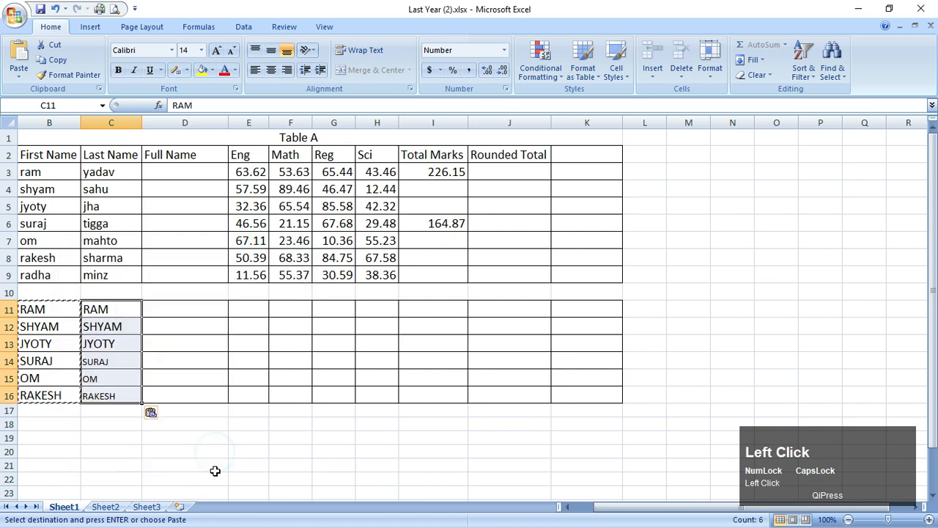
click(212, 468)
click(101, 327)
key(Escape)
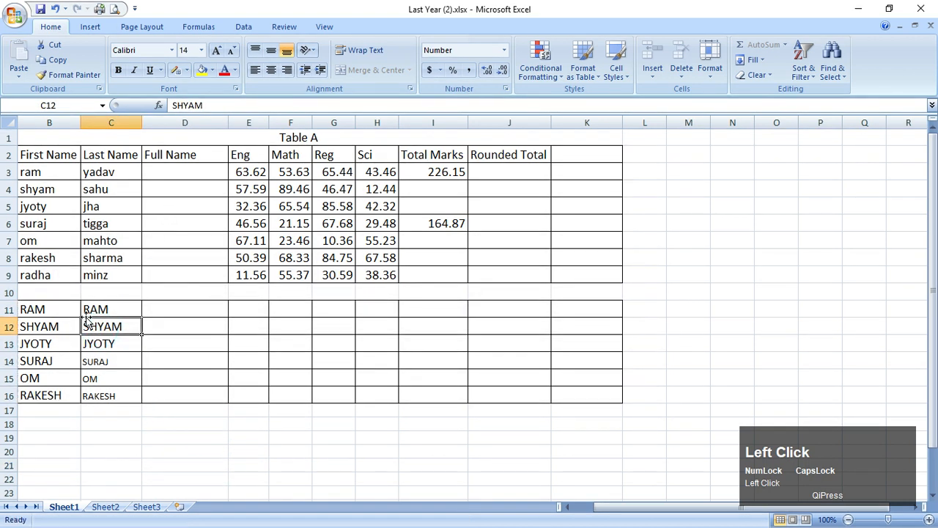
Step: Check the pasted value in C11 and clear the contents of C11:C16
click(108, 308)
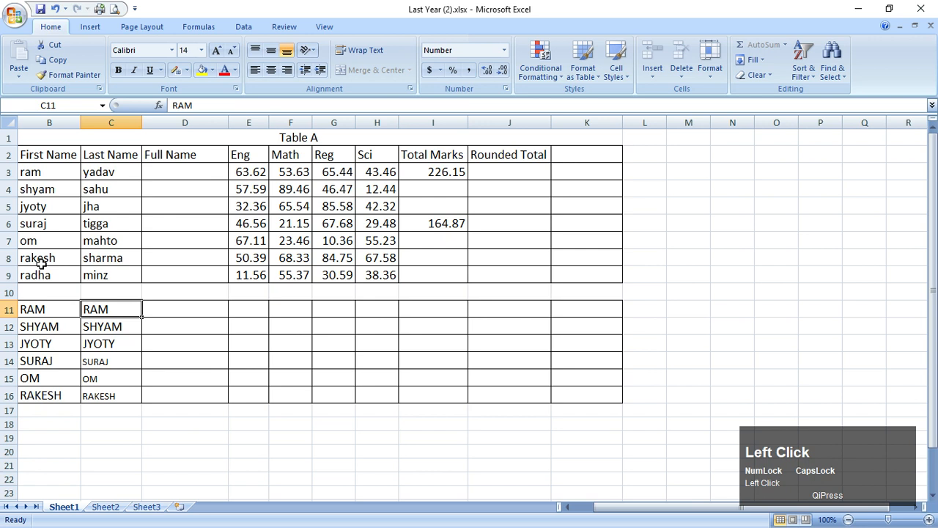
drag(118, 308, 129, 393)
key(Delete)
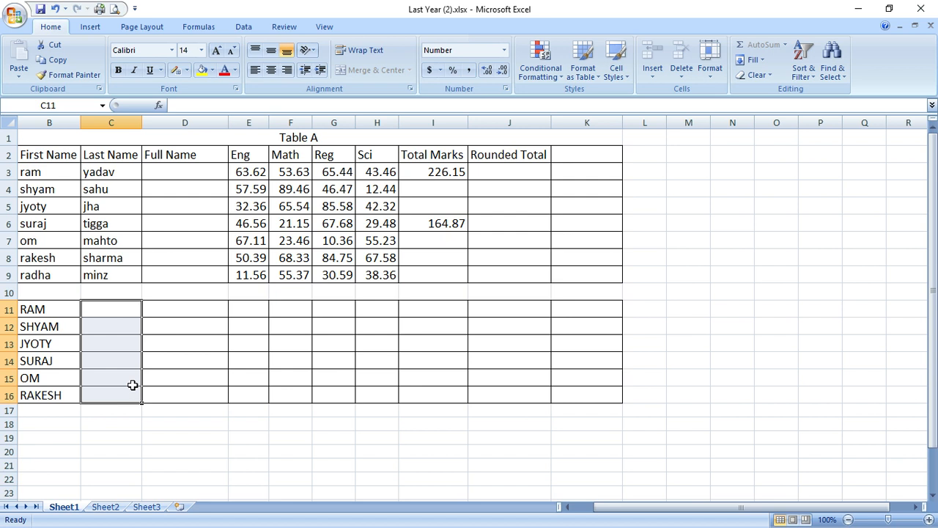
Step: Enter the formula =PROPER(C3) in C11 to convert the first student's last name to proper case
click(90, 173)
click(102, 308)
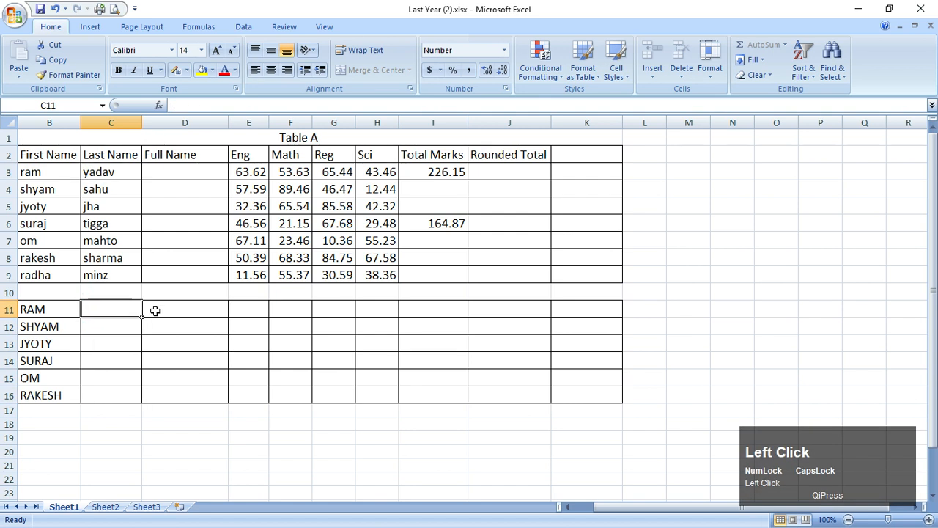
text(=PROPE)
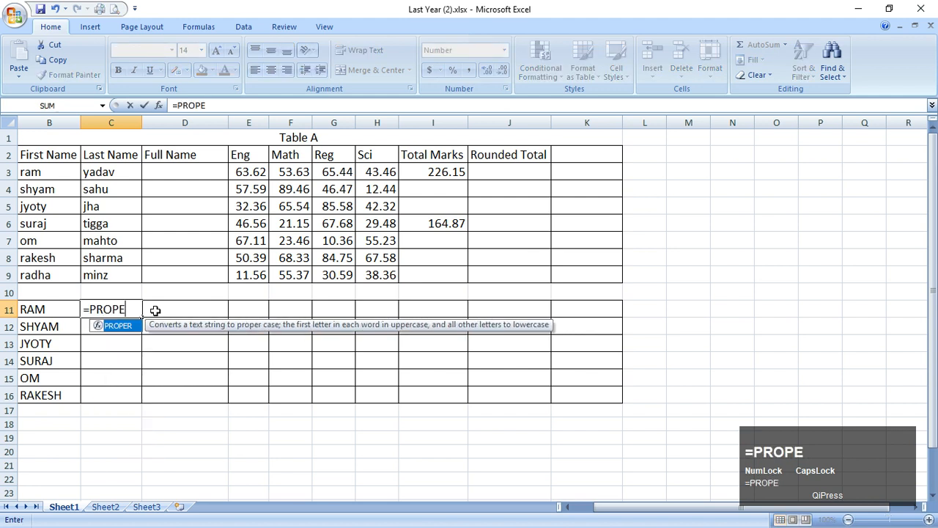
text(R)
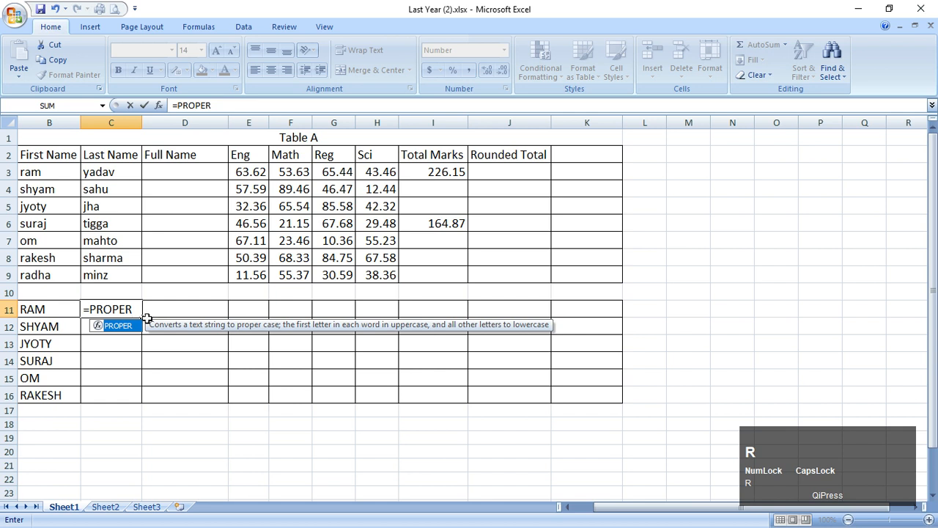
text(()
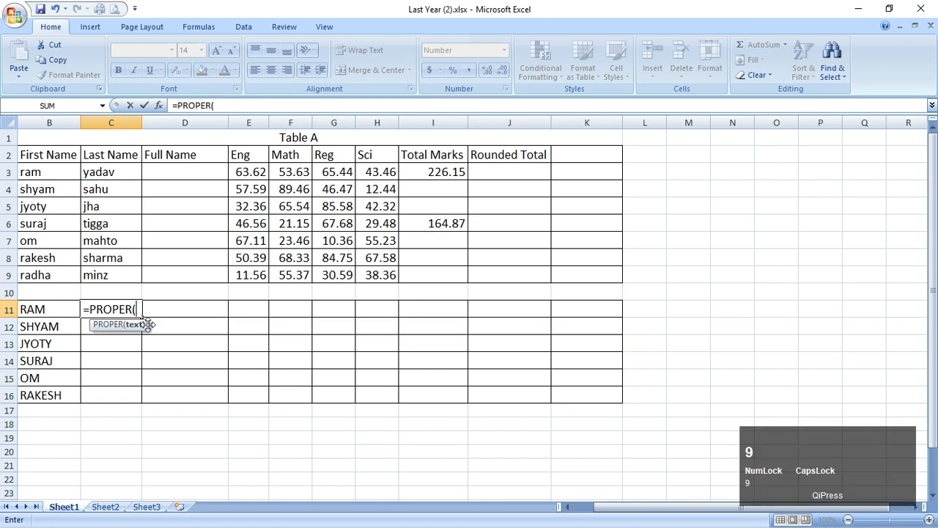
click(118, 173)
text())
key(Return)
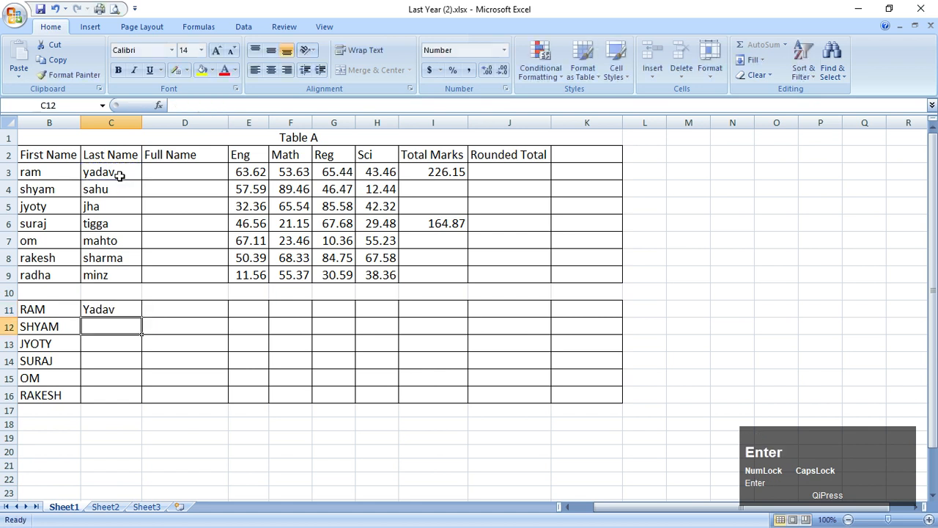
Step: Fill the PROPER formula from C11 down to C16, and select D11
click(121, 307)
drag(141, 319, 143, 403)
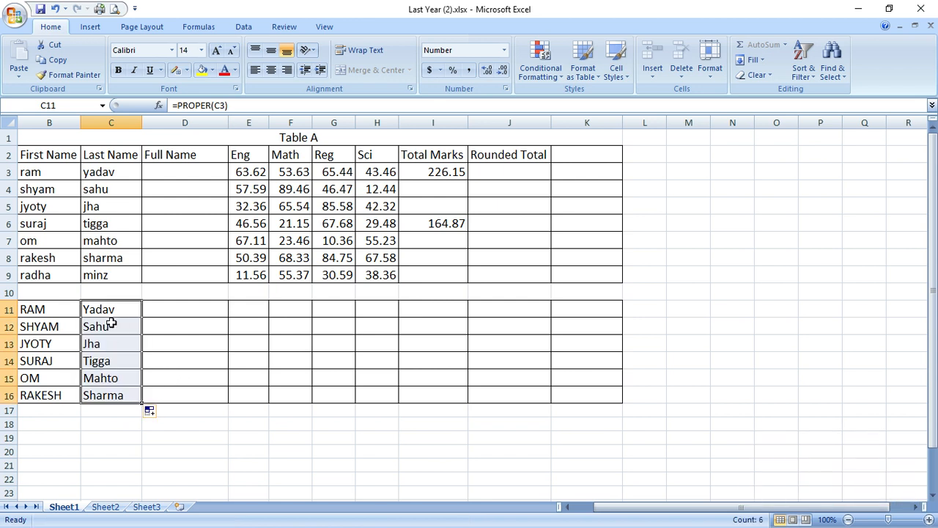
click(181, 310)
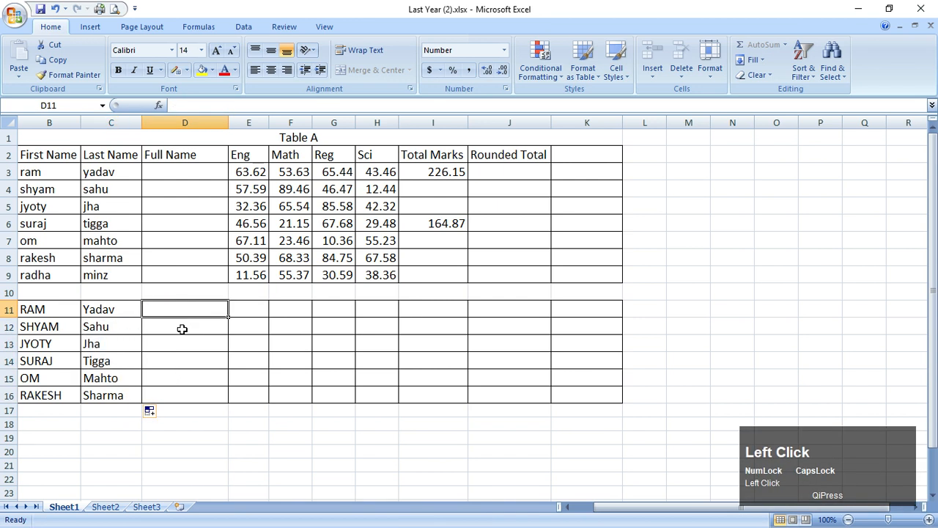
Step: Enter the formula =CONCATENATE(B3,C3) in D3 to join the first student's first and last names
click(179, 171)
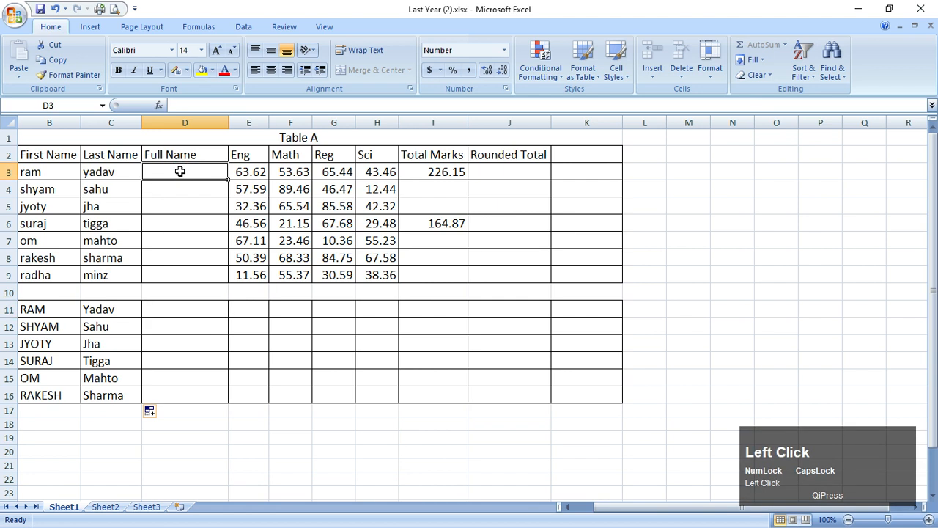
text(=CON)
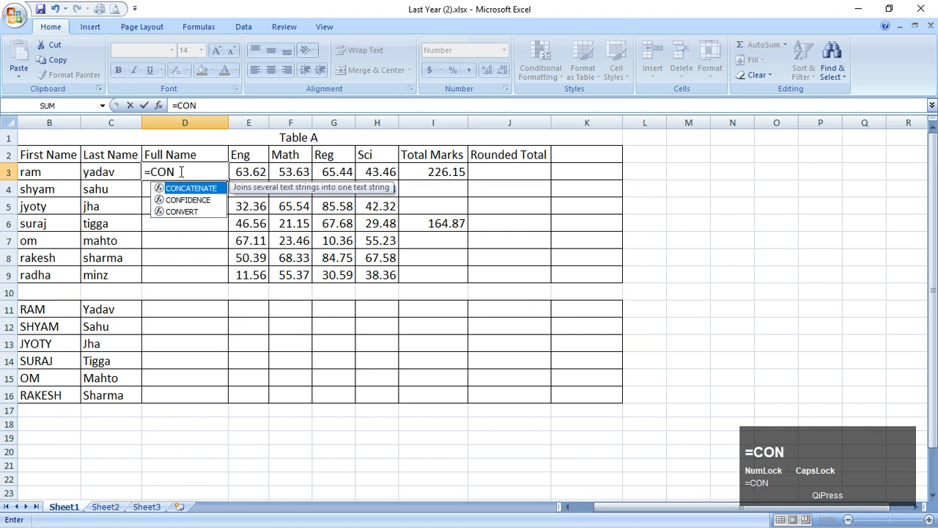
text(CATE)
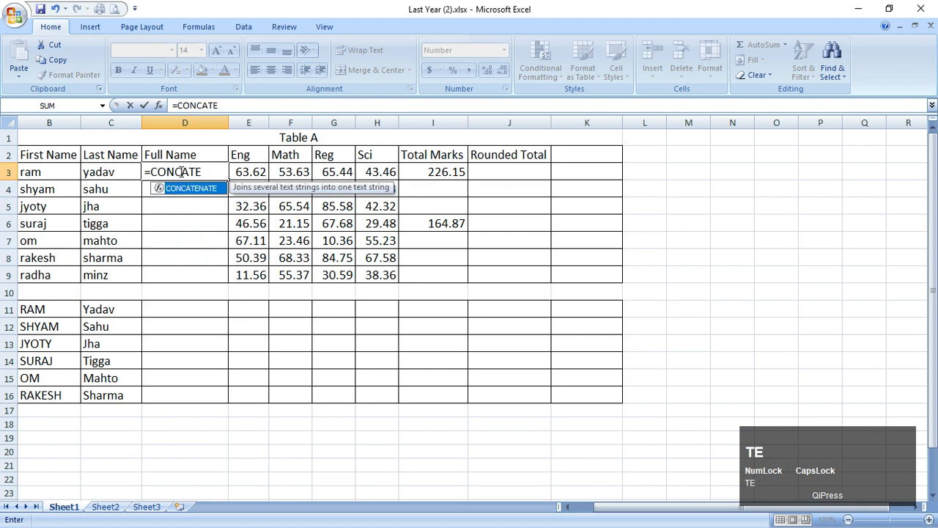
text(NATE)
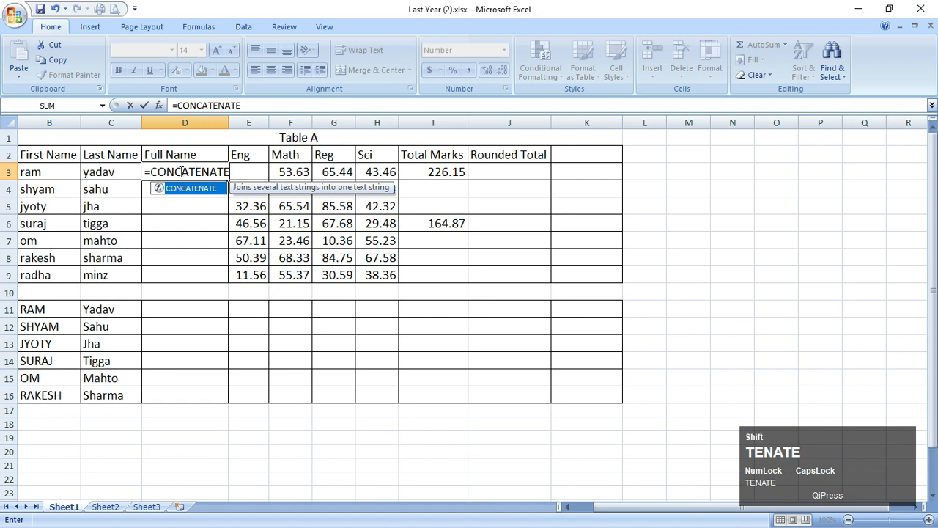
text(()
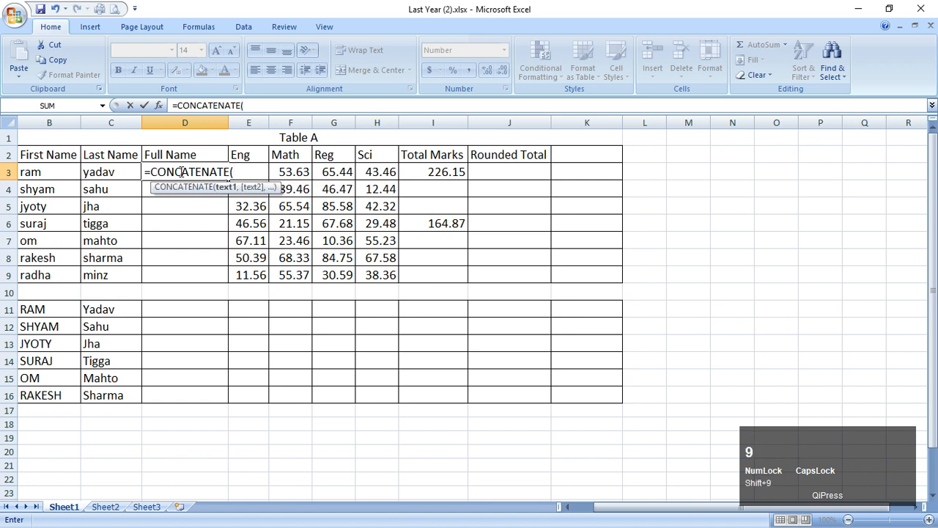
click(44, 172)
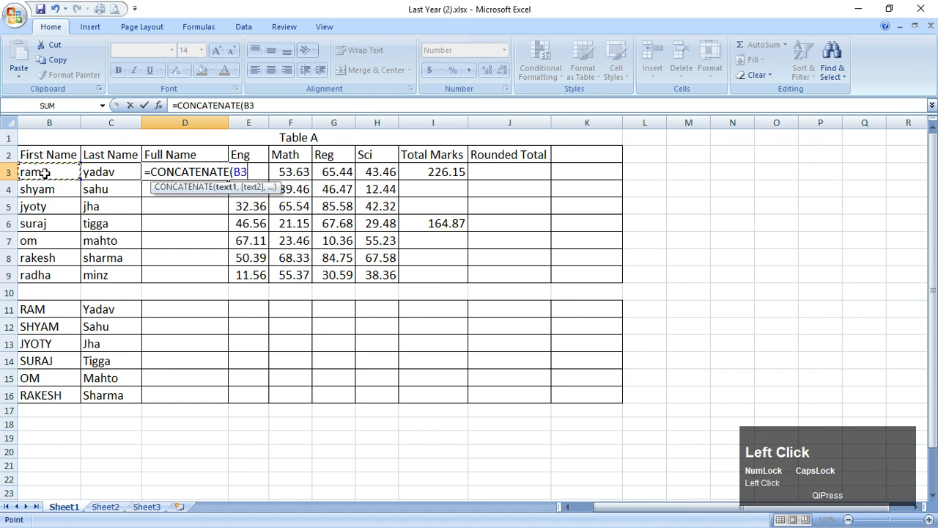
text(,)
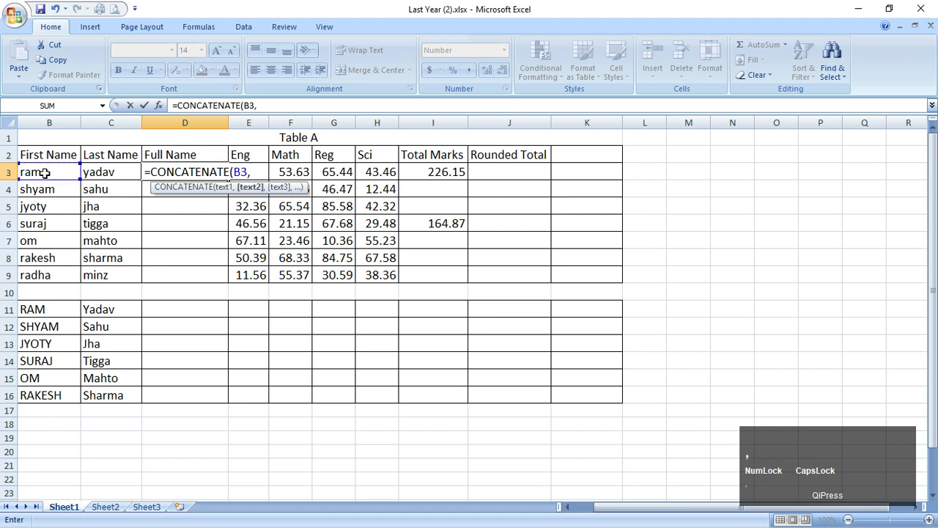
click(118, 173)
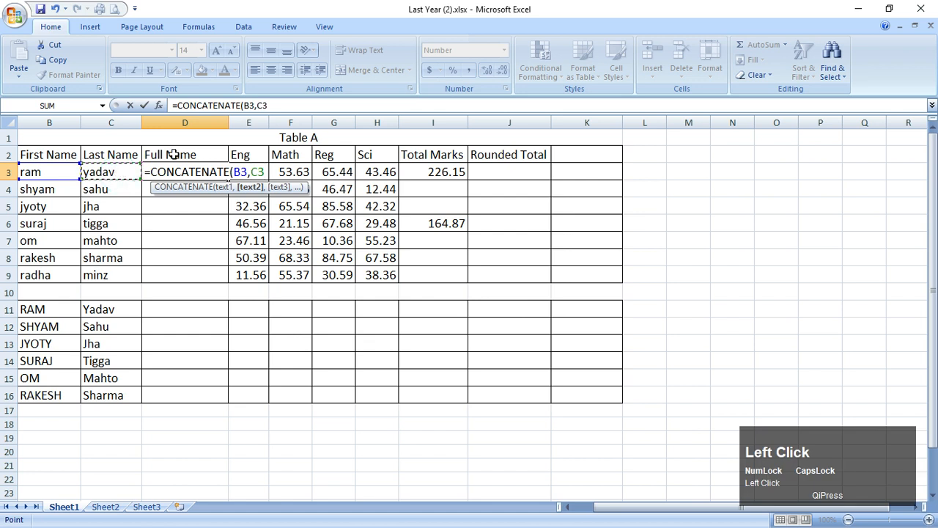
text())
key(Return)
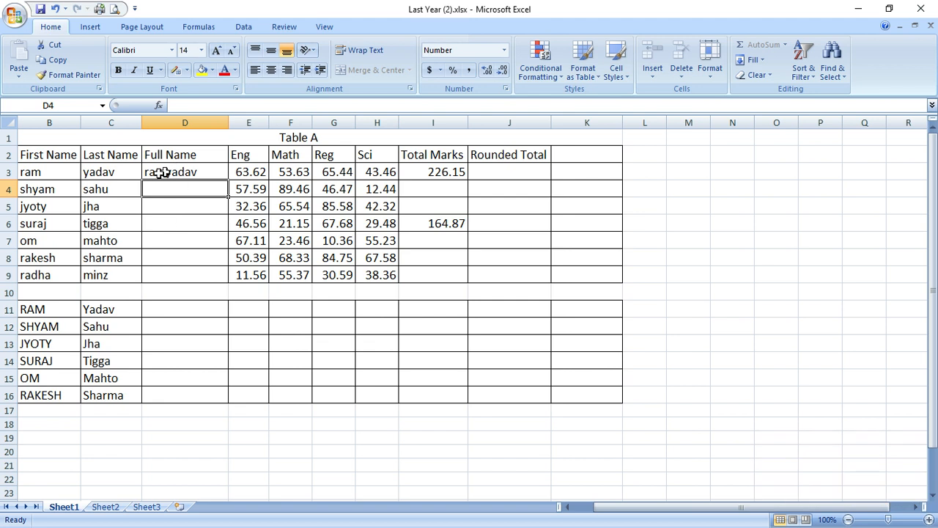
Step: Add a quoted space " " as an extra argument between B3 and C3 in D3's CONCATENATE formula
click(181, 173)
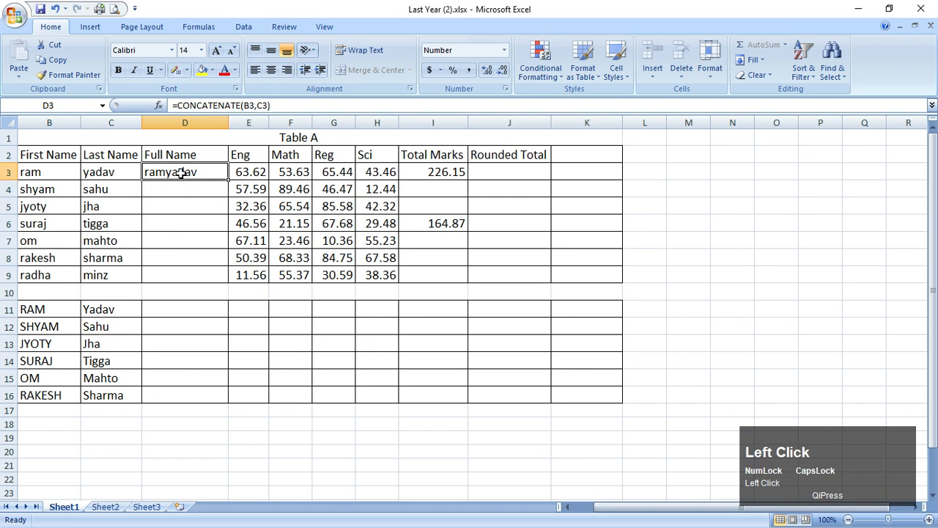
click(258, 105)
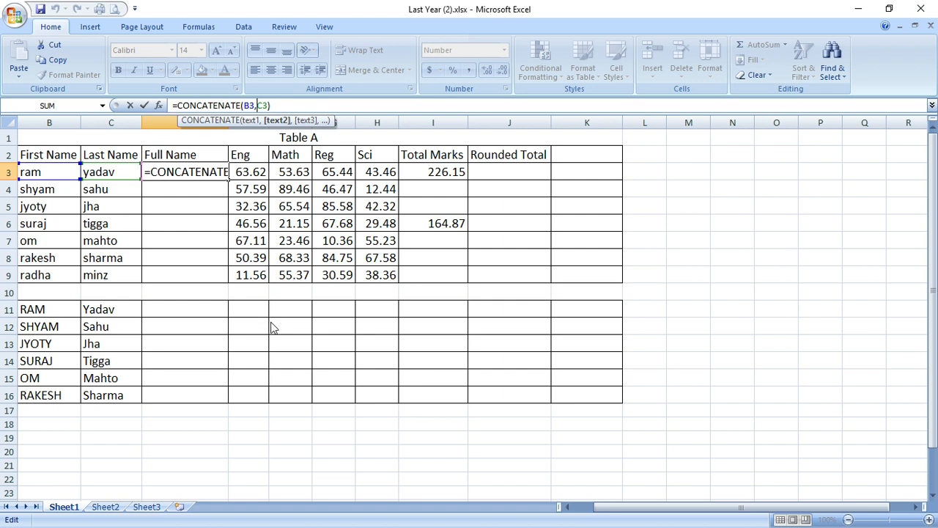
text(,)
key(Left)
key(Left)
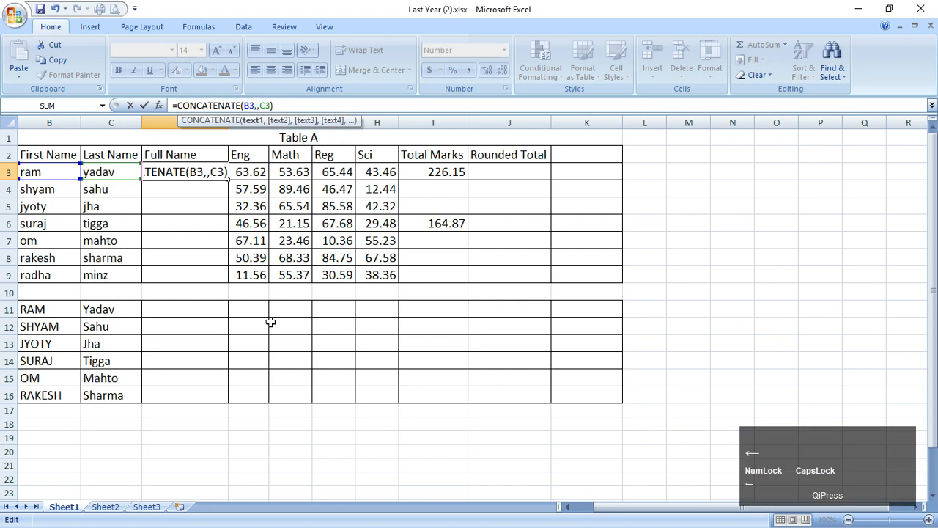
mouse_move(255, 105)
mouse_down()
mouse_move(248, 108)
mouse_move(256, 109)
mouse_up()
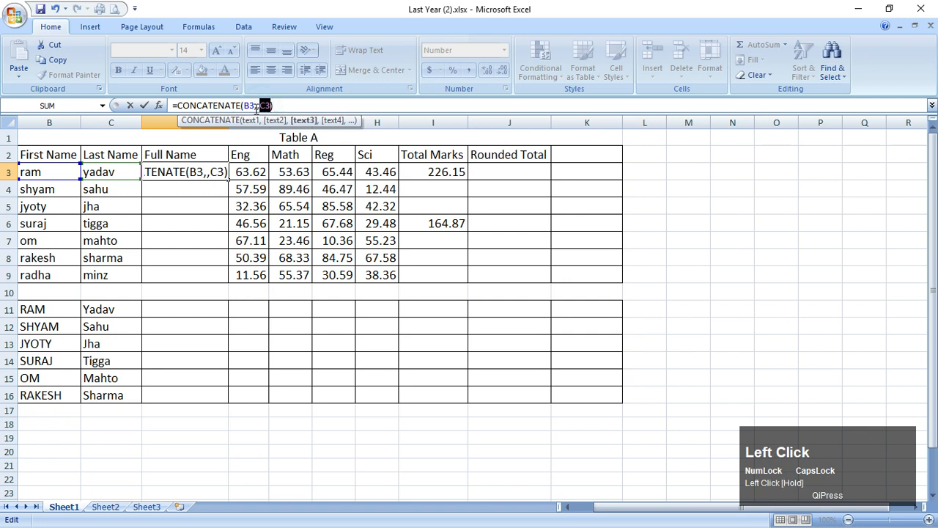
click(255, 106)
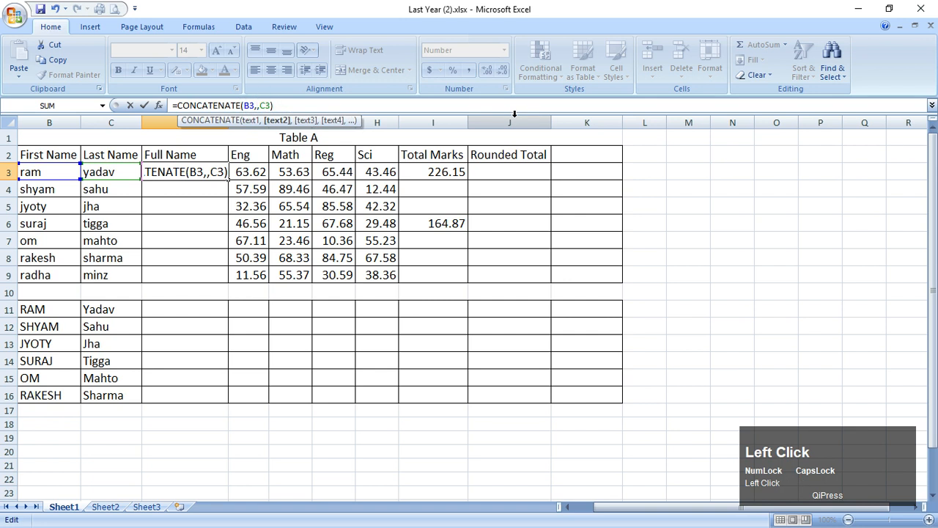
text(")
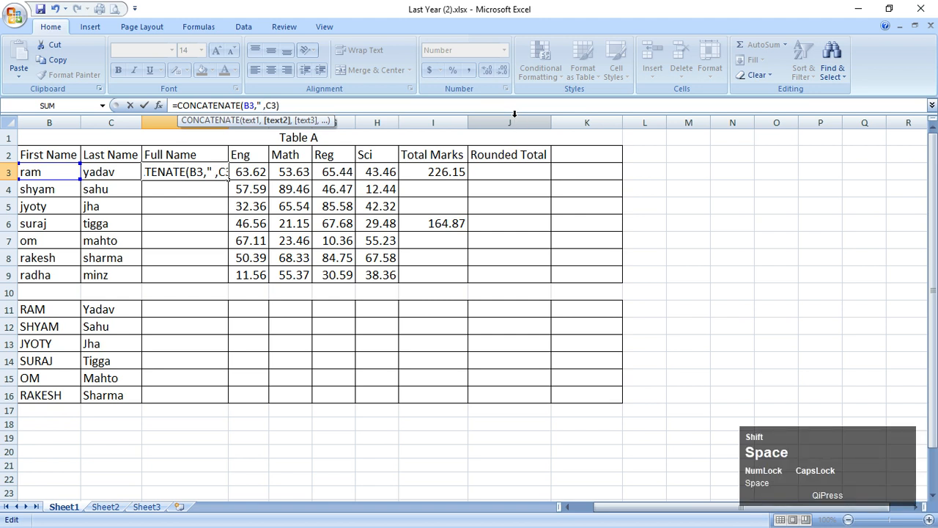
text( ")
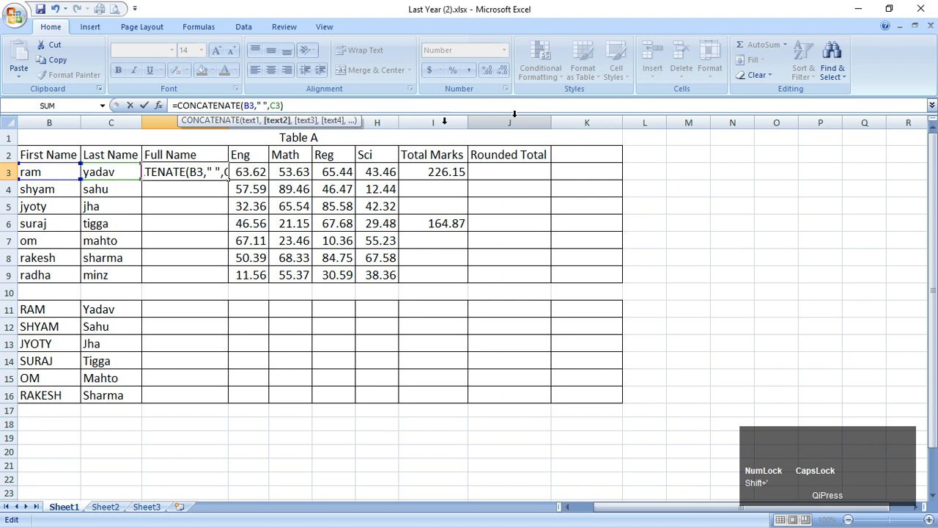
Step: Examine the " " argument within D3's formula and commit it as =CONCATENATE(B3," ",C3)
double_click(252, 107)
click(283, 106)
click(264, 106)
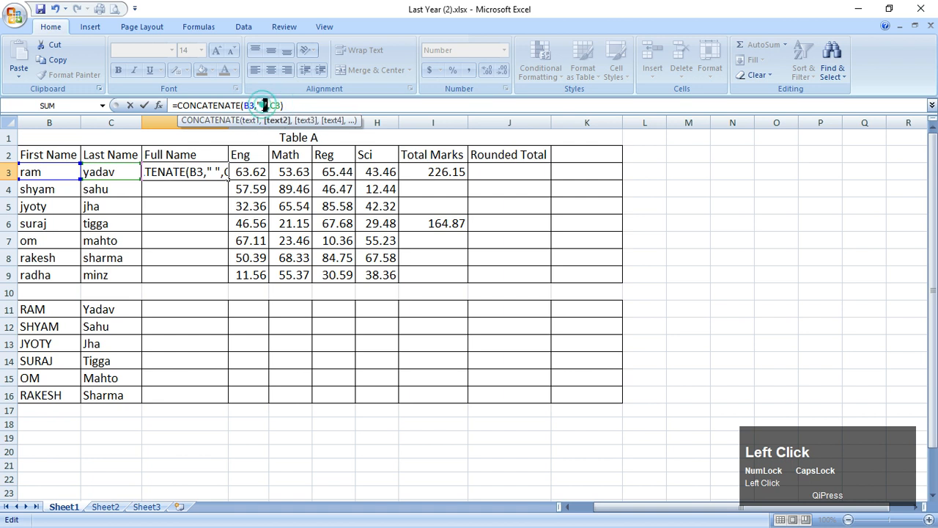
click(257, 106)
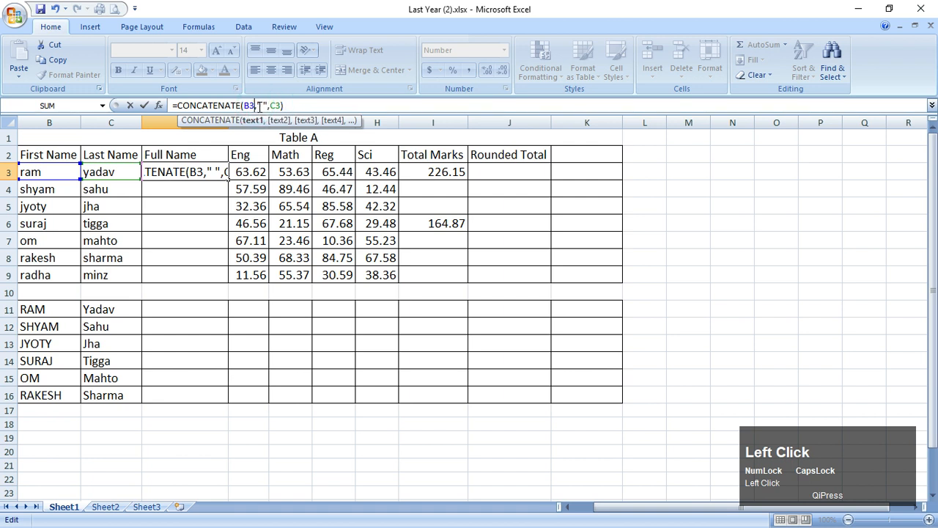
drag(258, 106, 267, 107)
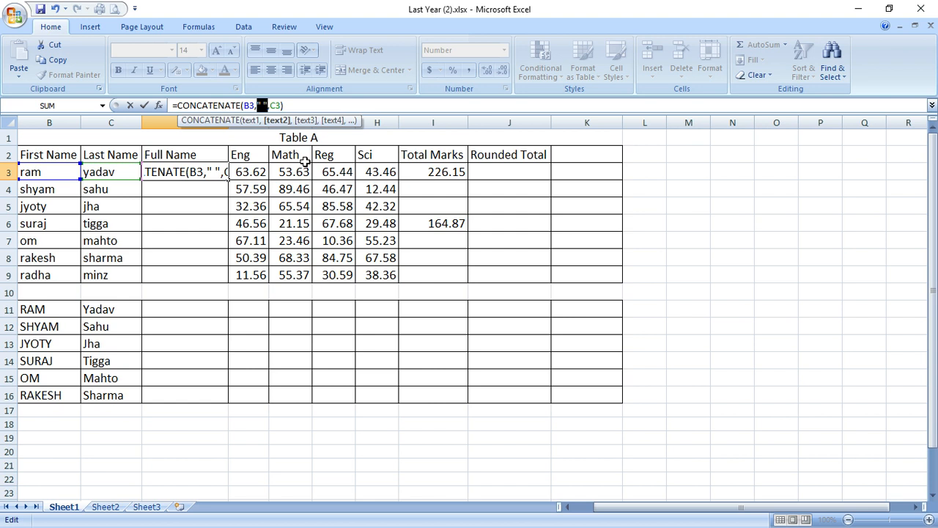
click(342, 105)
key(Return)
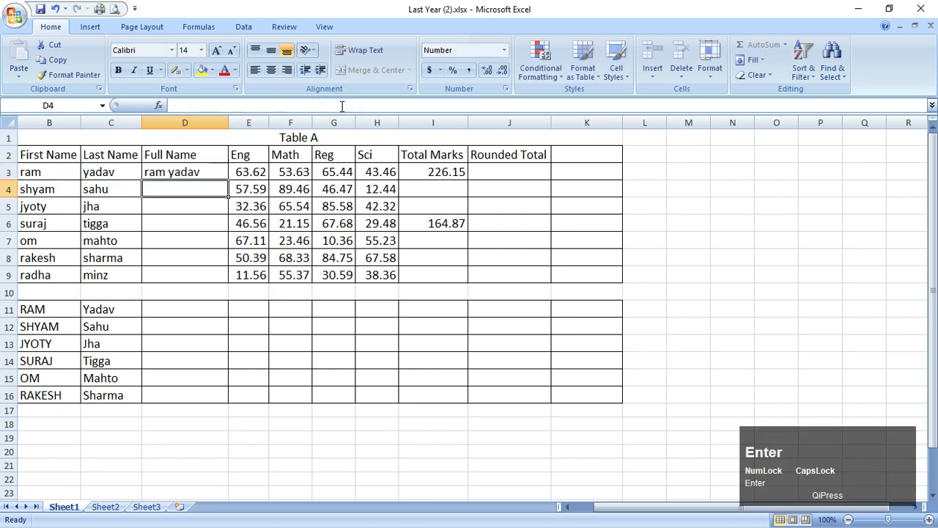
Step: Wrap D3's formula in UPPER so it reads =UPPER(CONCATENATE(B3," ",C3))
click(169, 173)
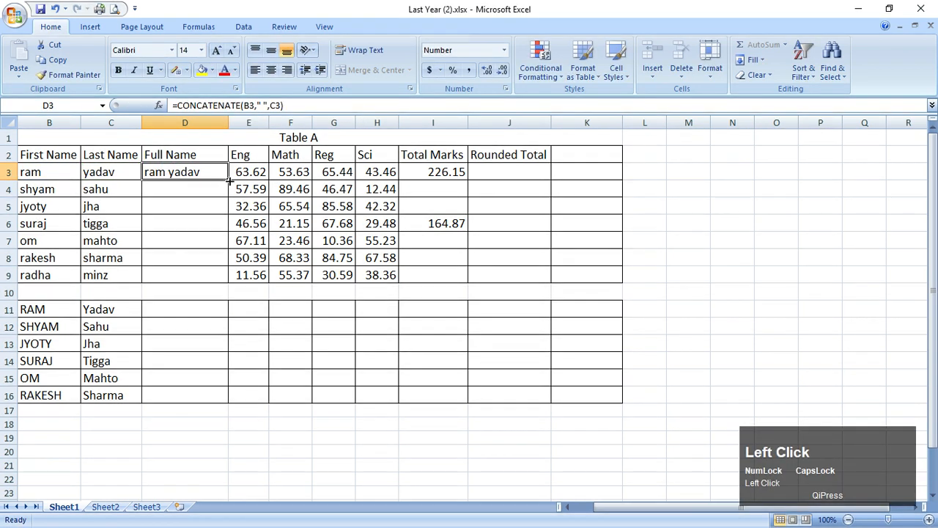
click(179, 105)
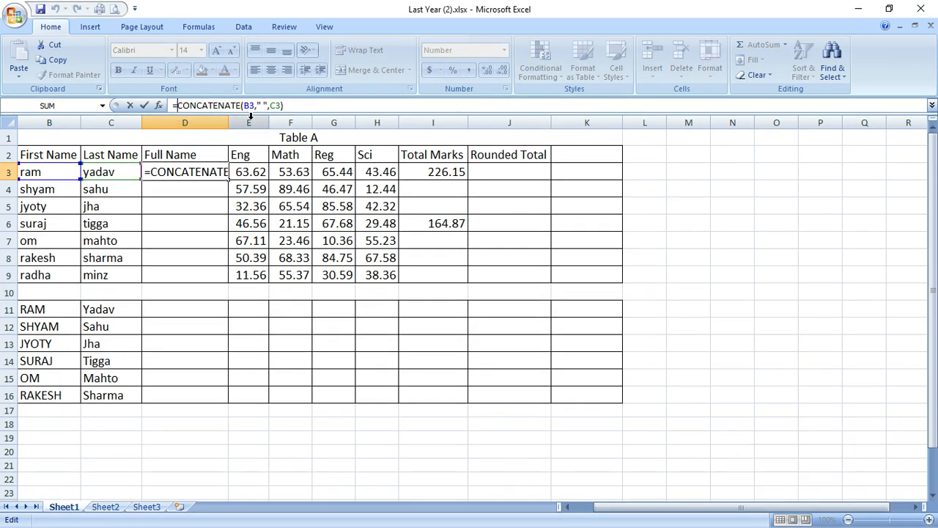
text(UPPER)
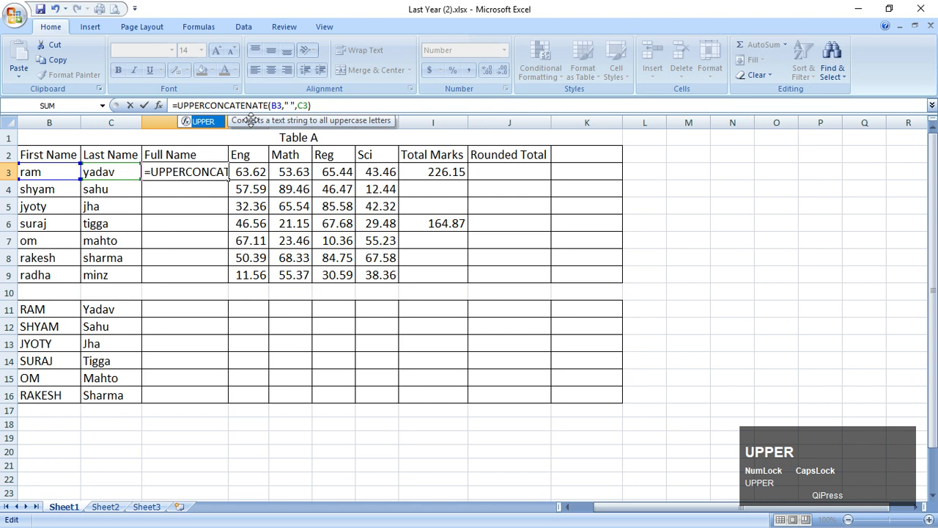
text(()
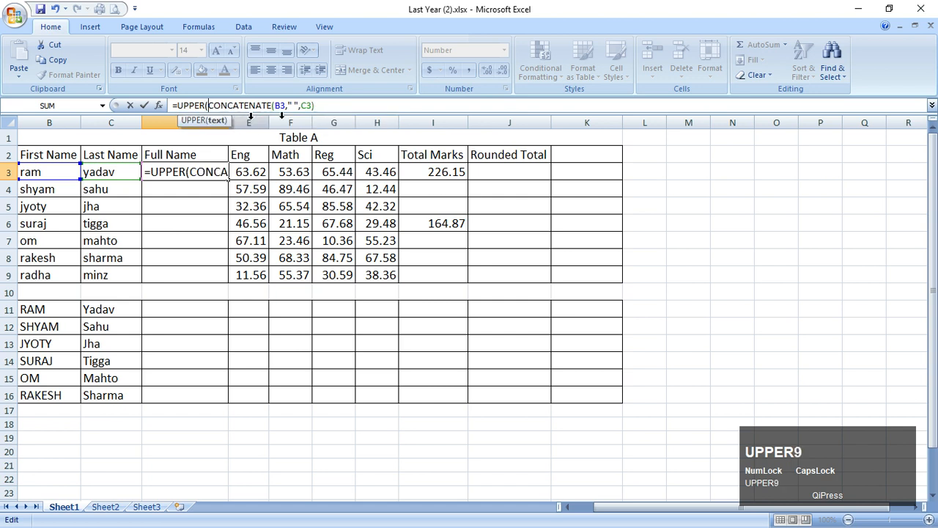
click(338, 105)
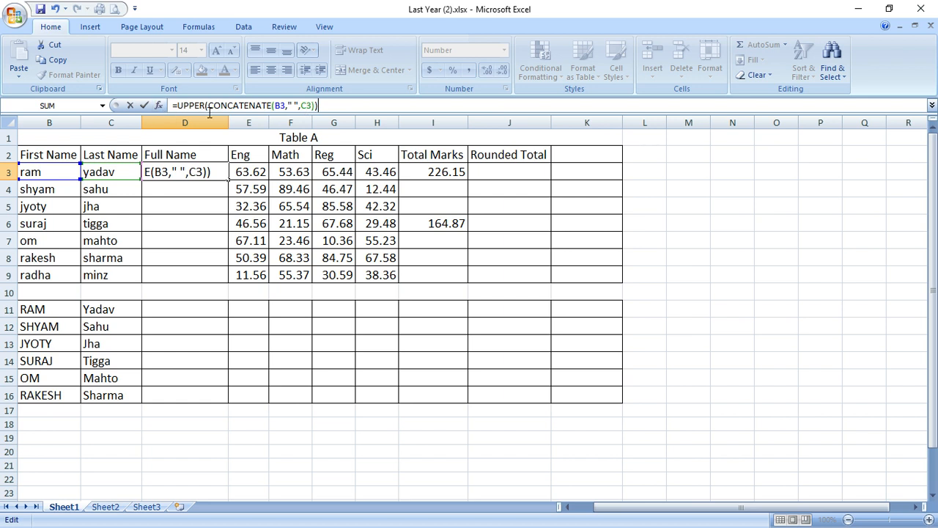
key(Return)
Step: Fill the full name formula from D3 down to D9, and select the total in I3
click(185, 167)
drag(227, 179, 242, 293)
click(447, 174)
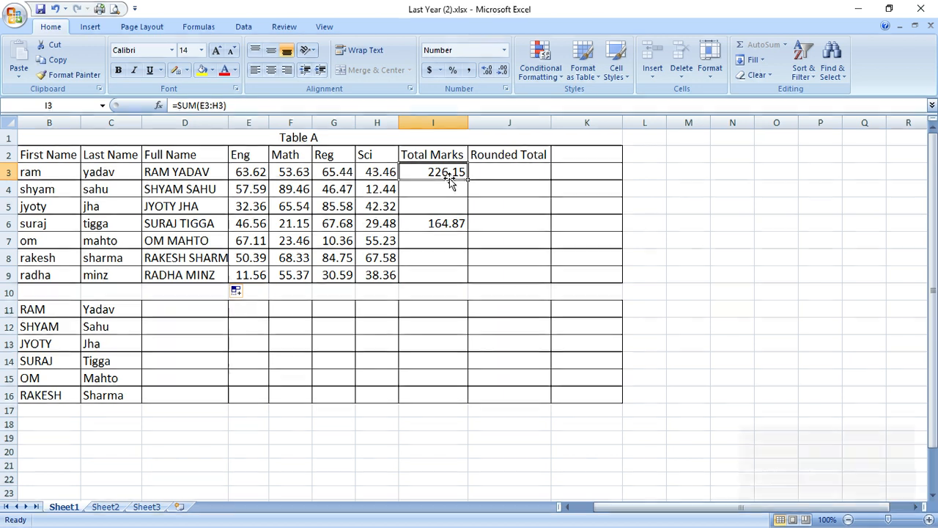
Step: Enter the formula =AVERAGE(E3:H3) in K3 to average the first student's marks
click(599, 173)
text(=)
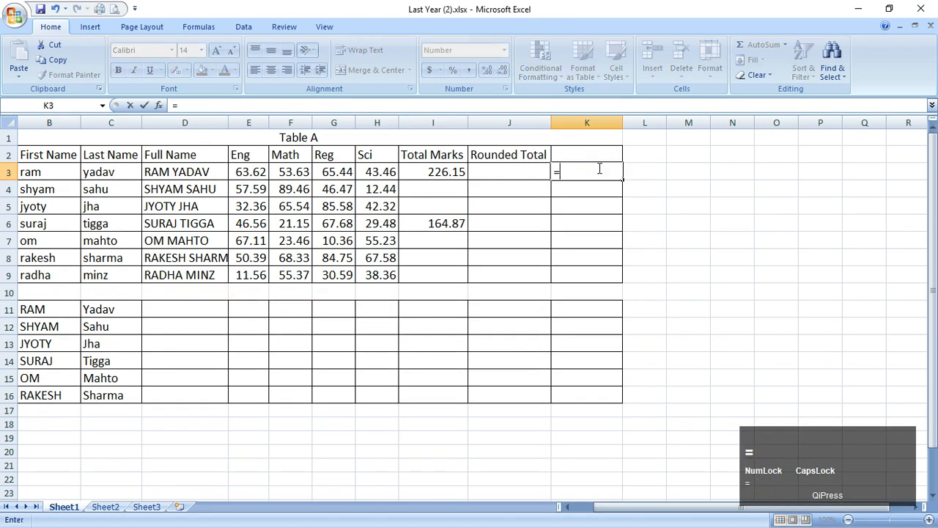
text(AVERAGE()
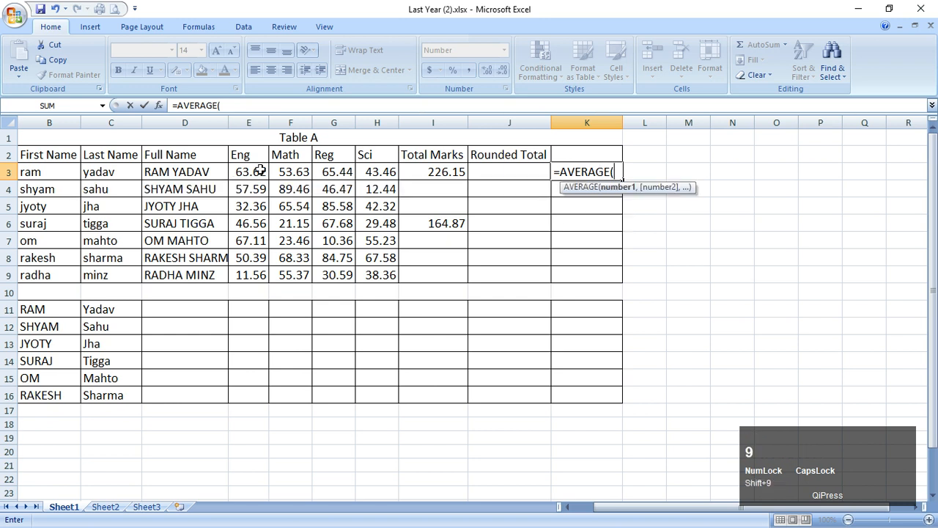
drag(258, 172, 381, 174)
text())
key(Return)
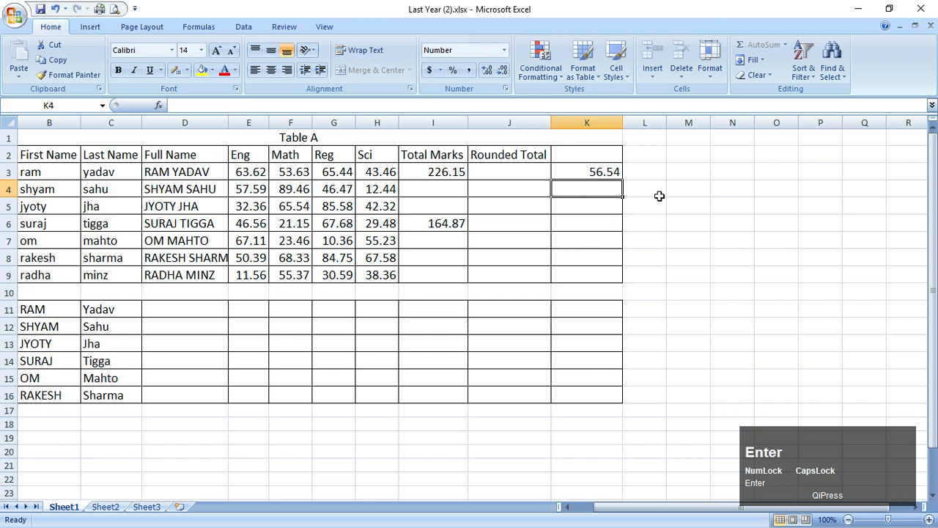
Step: Enter the formula =COUNT(E4:H4) in K4 to count the second student's marks
text(=COUNT()
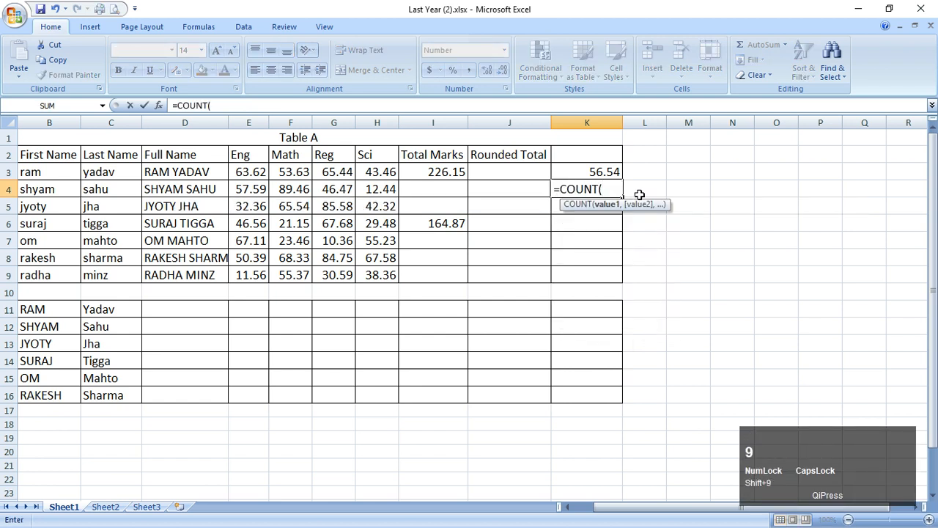
drag(256, 189, 366, 188)
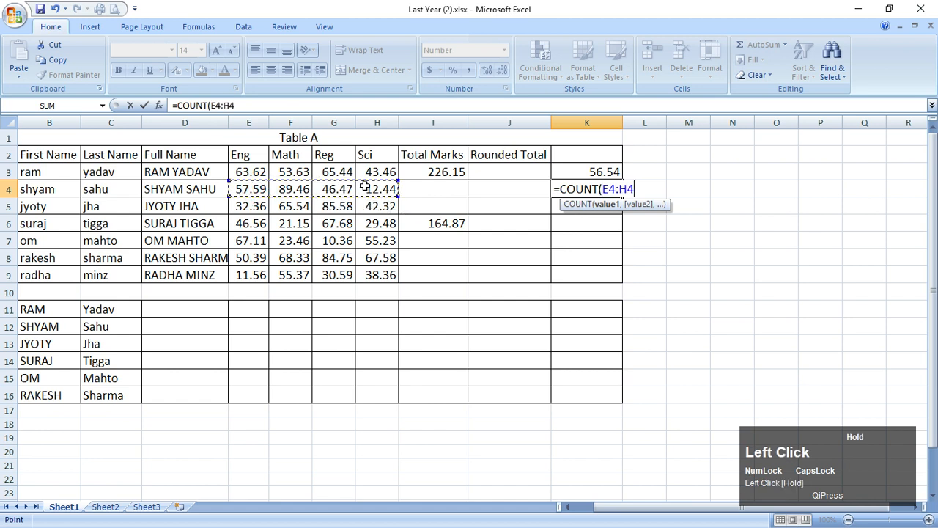
text())
key(Return)
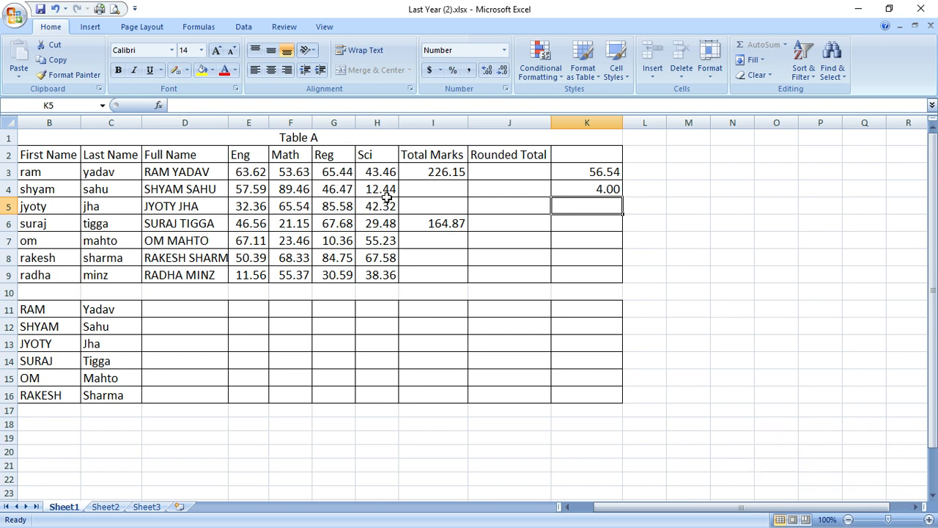
Step: Reduce K3:K4 to zero decimal places, and view the available number formats without applying another one
drag(606, 175, 608, 185)
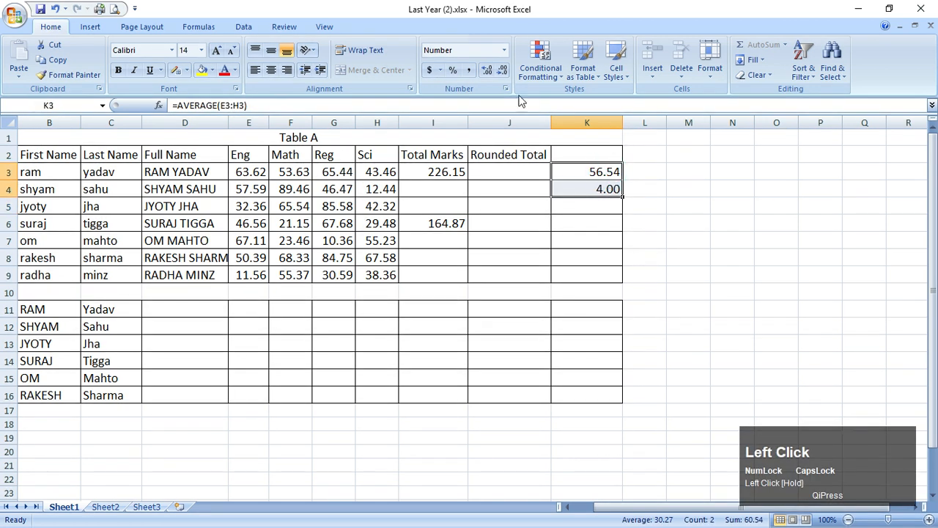
click(502, 70)
click(502, 70)
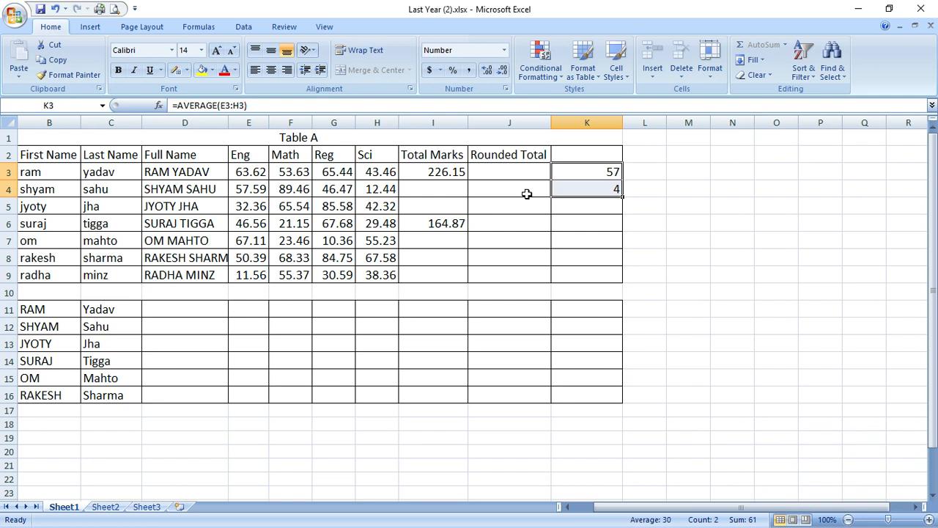
click(504, 50)
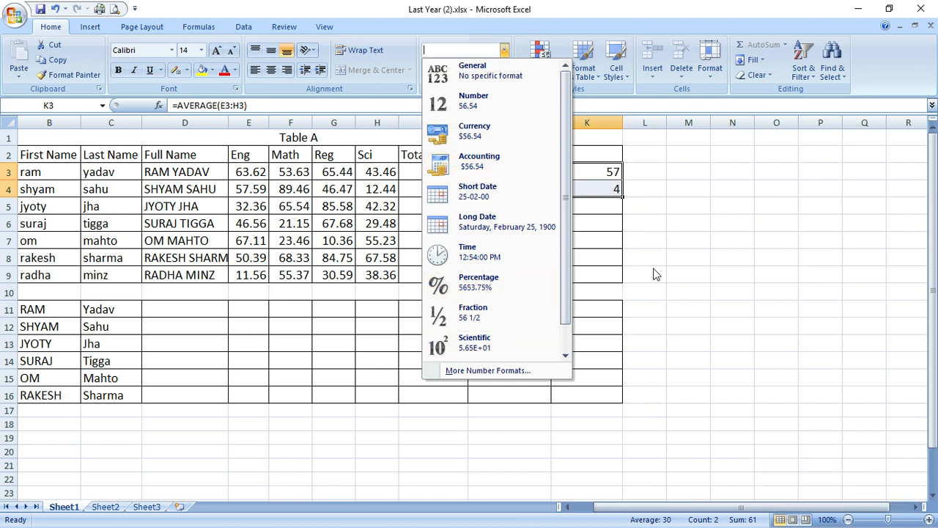
click(672, 337)
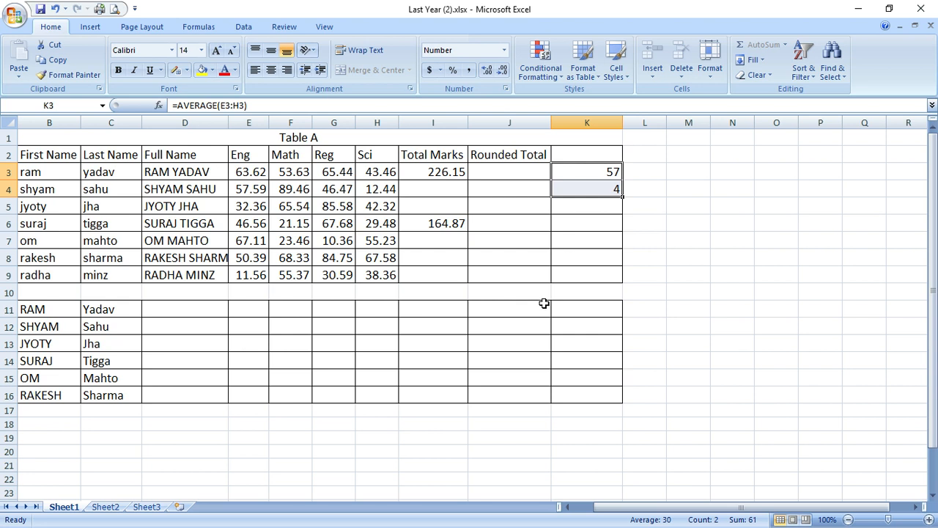
Step: Remove one decimal place from the total marks in I3:I6 and restore them to two decimals
click(498, 174)
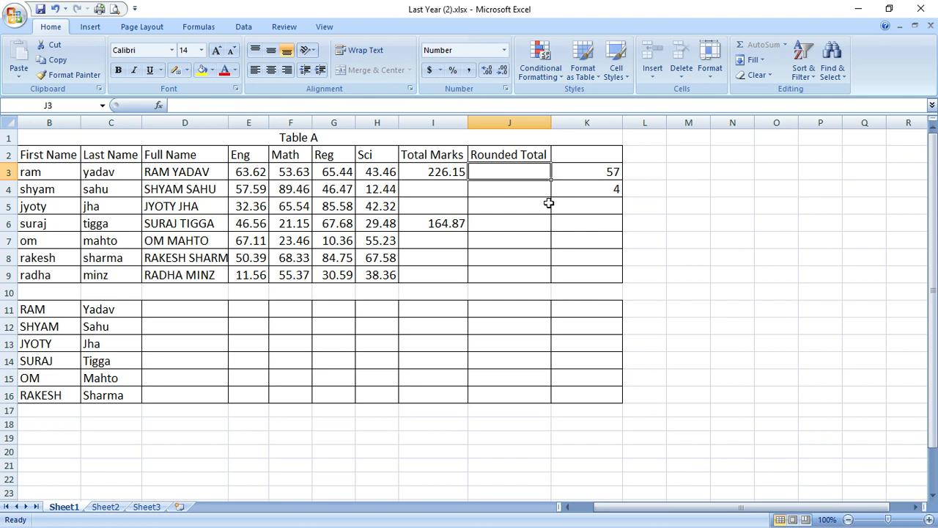
drag(440, 171, 435, 226)
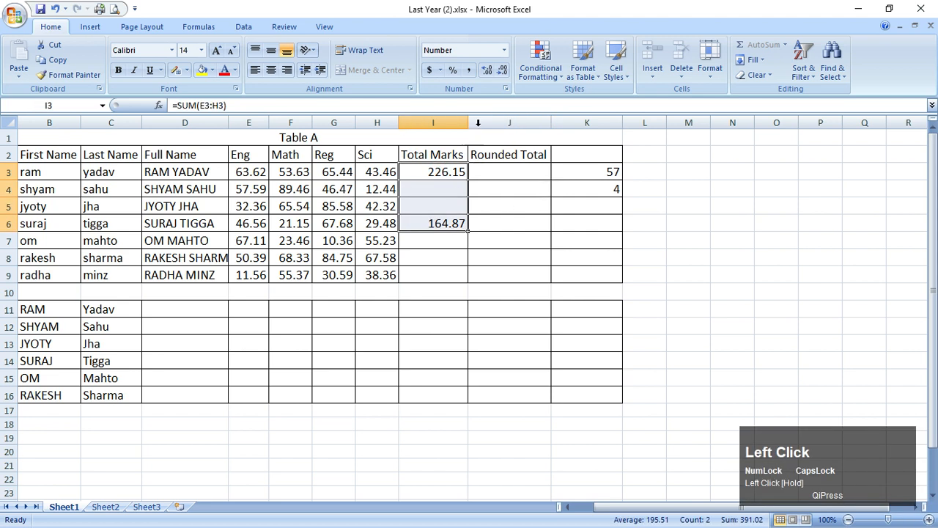
click(503, 70)
click(486, 70)
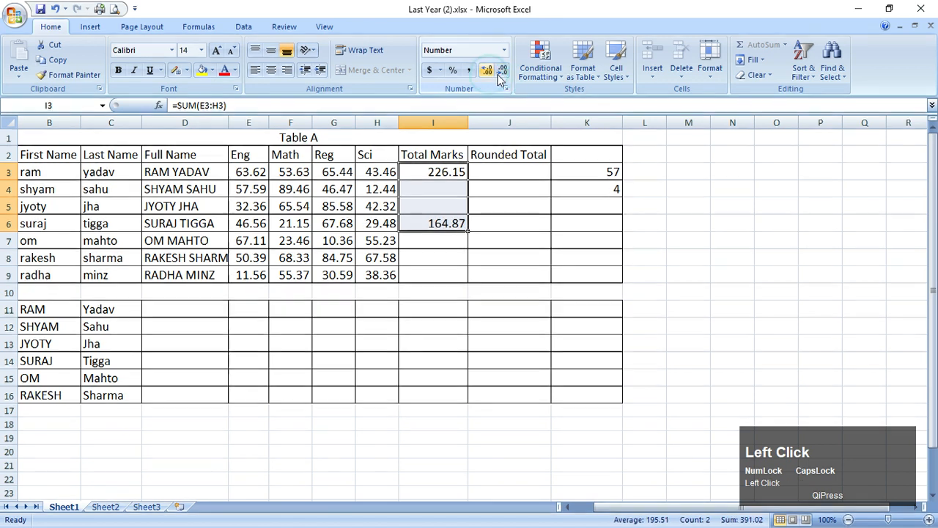